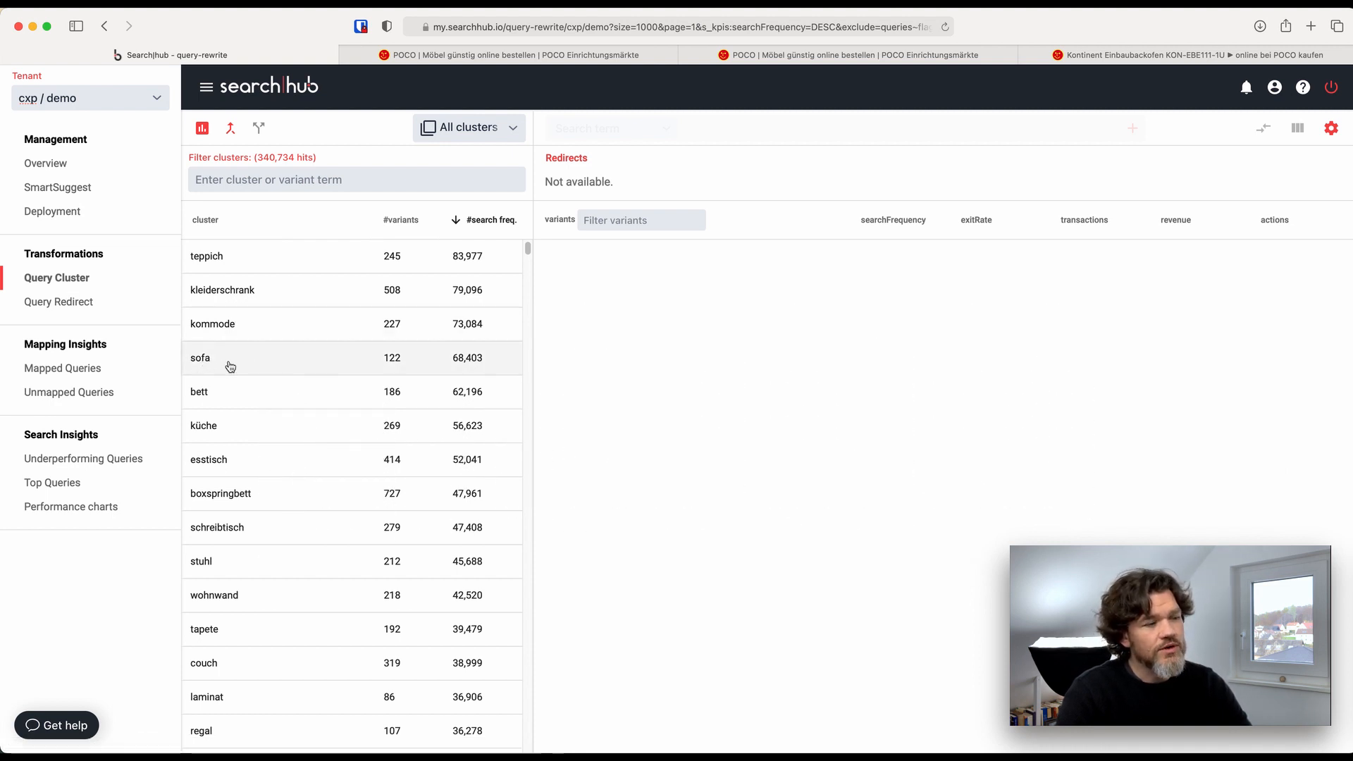
Open the "sofa" query cluster and set the type of entry to add to Redirect
left_click(230, 366)
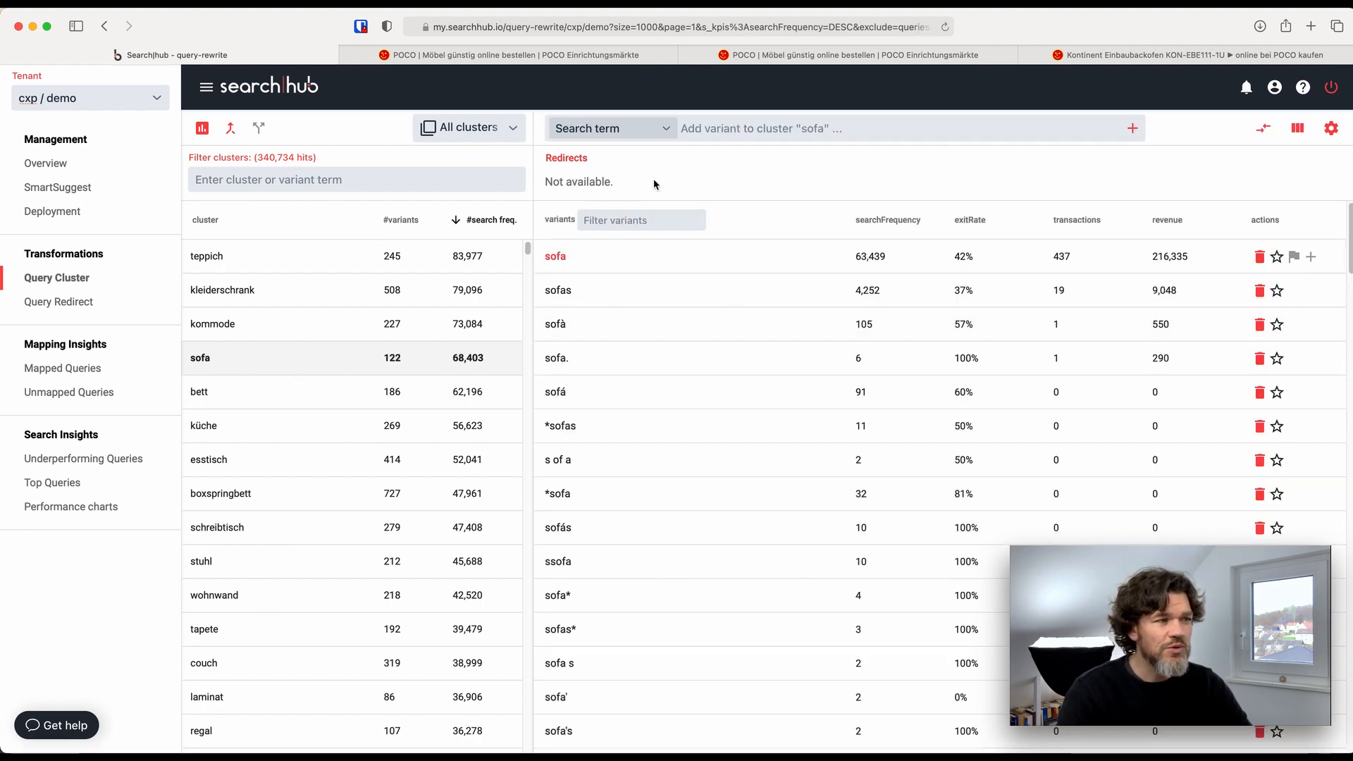
left_click(667, 131)
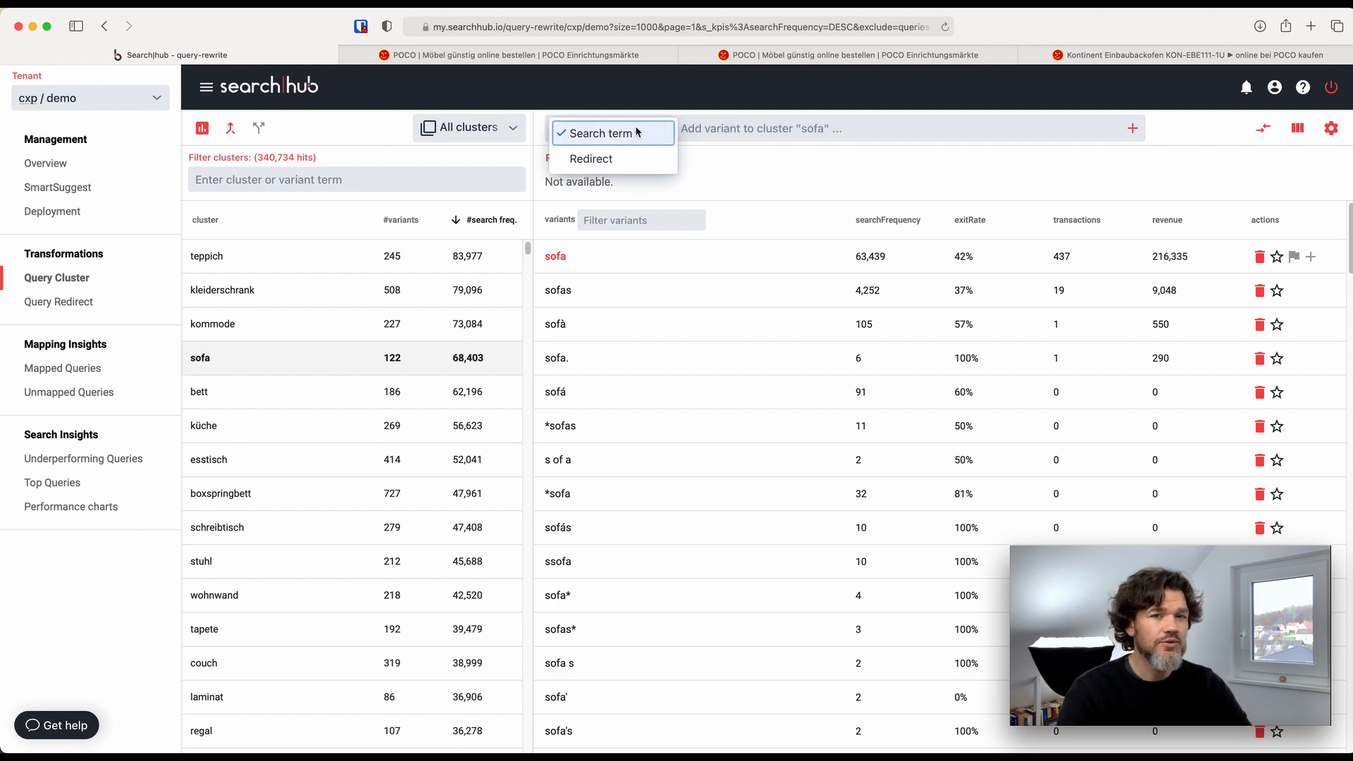
left_click(594, 159)
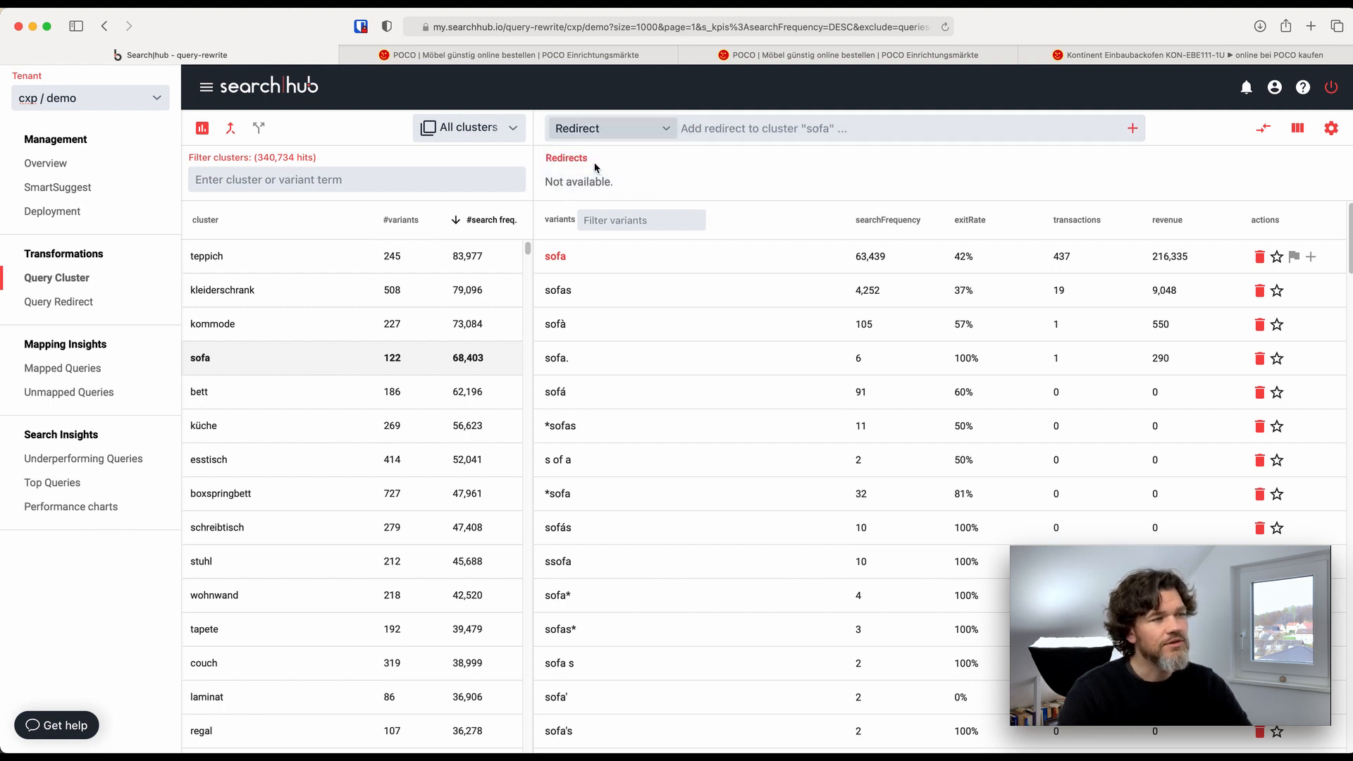
left_click(715, 131)
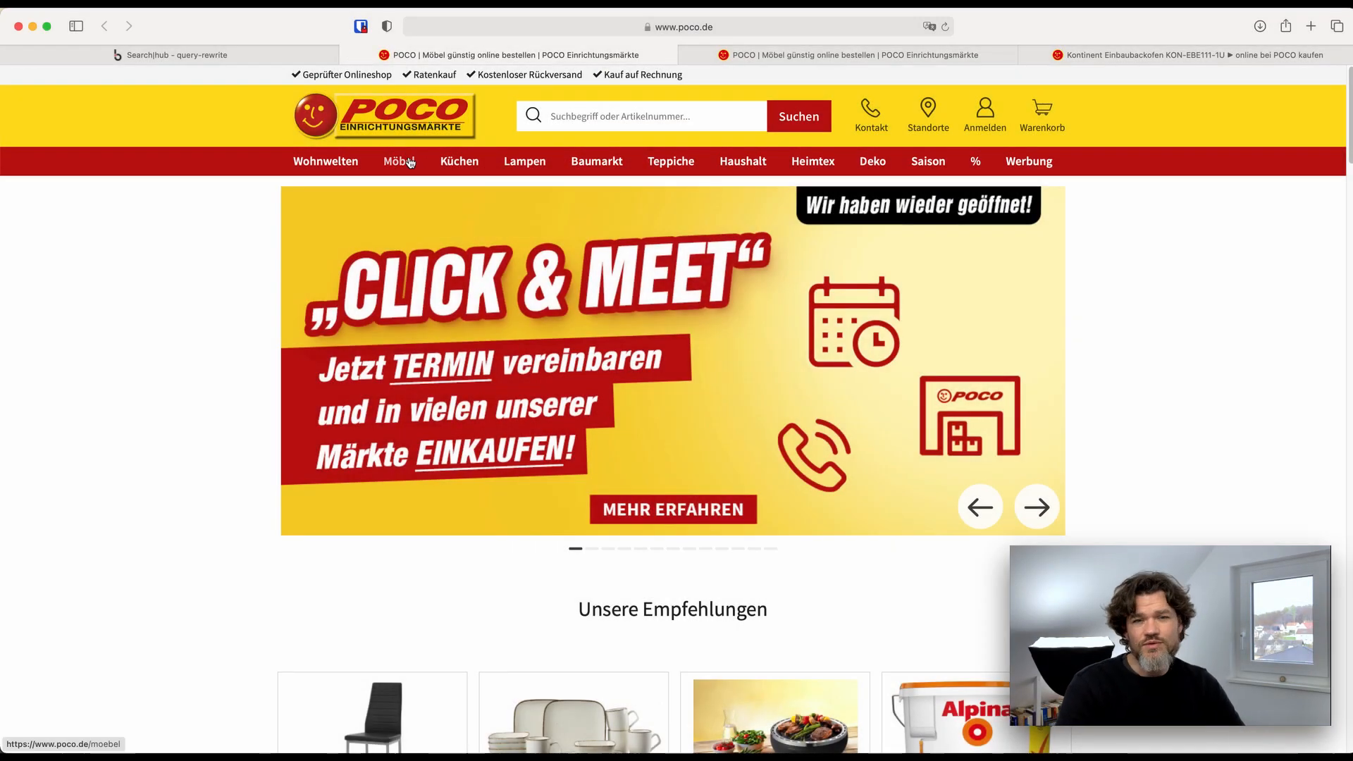
Switch to the POCO shop, open the Möbel category Sofas & Couches and select its page URL for copying
mouse_move(399, 161)
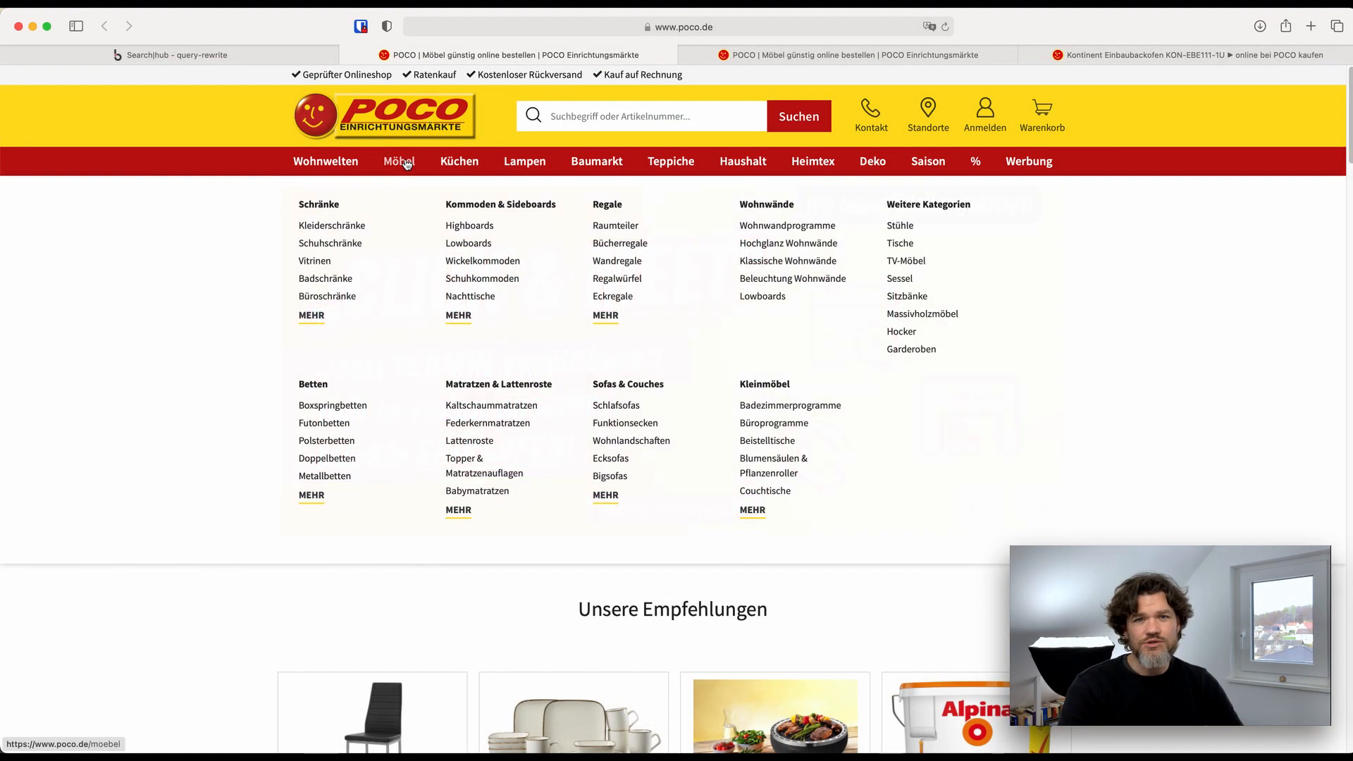
left_click(643, 385)
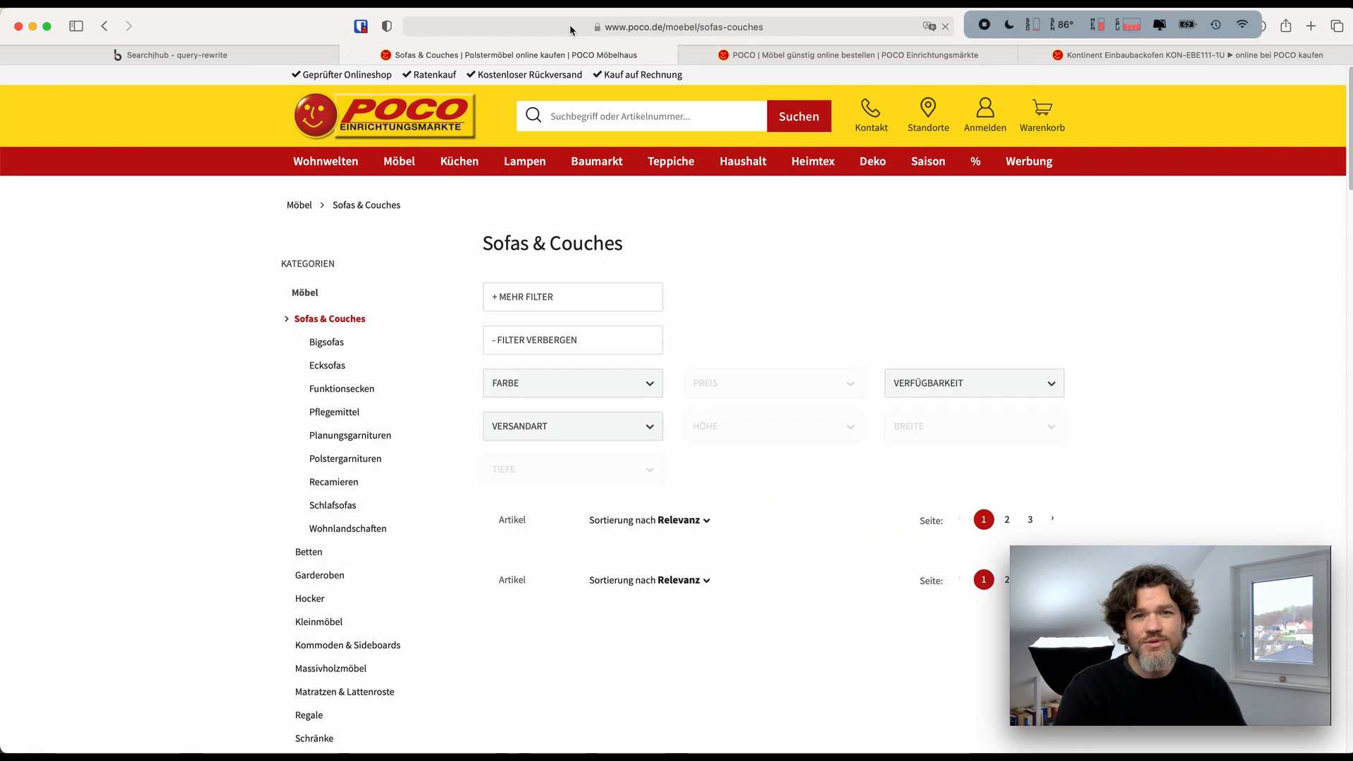
left_click(663, 32)
key("super+c")
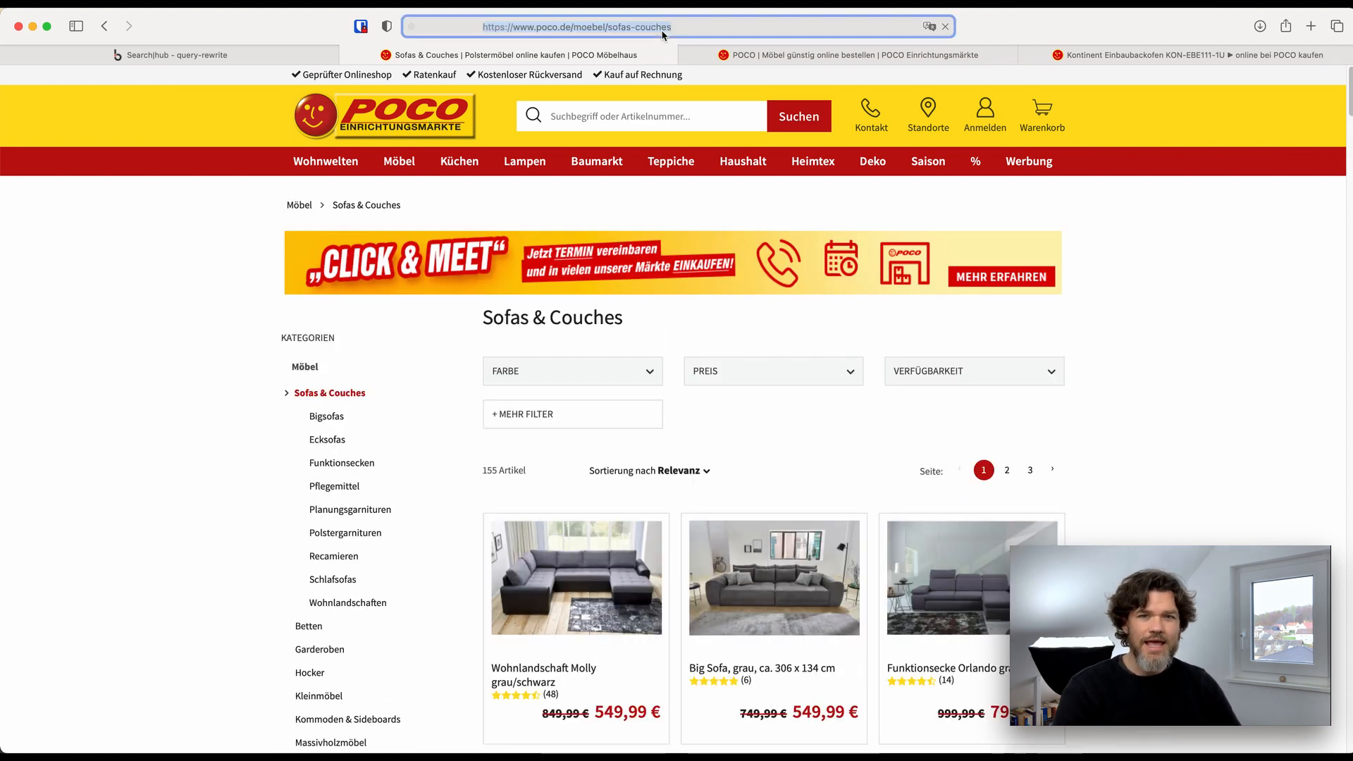
key("ctrl+shift+Tab")
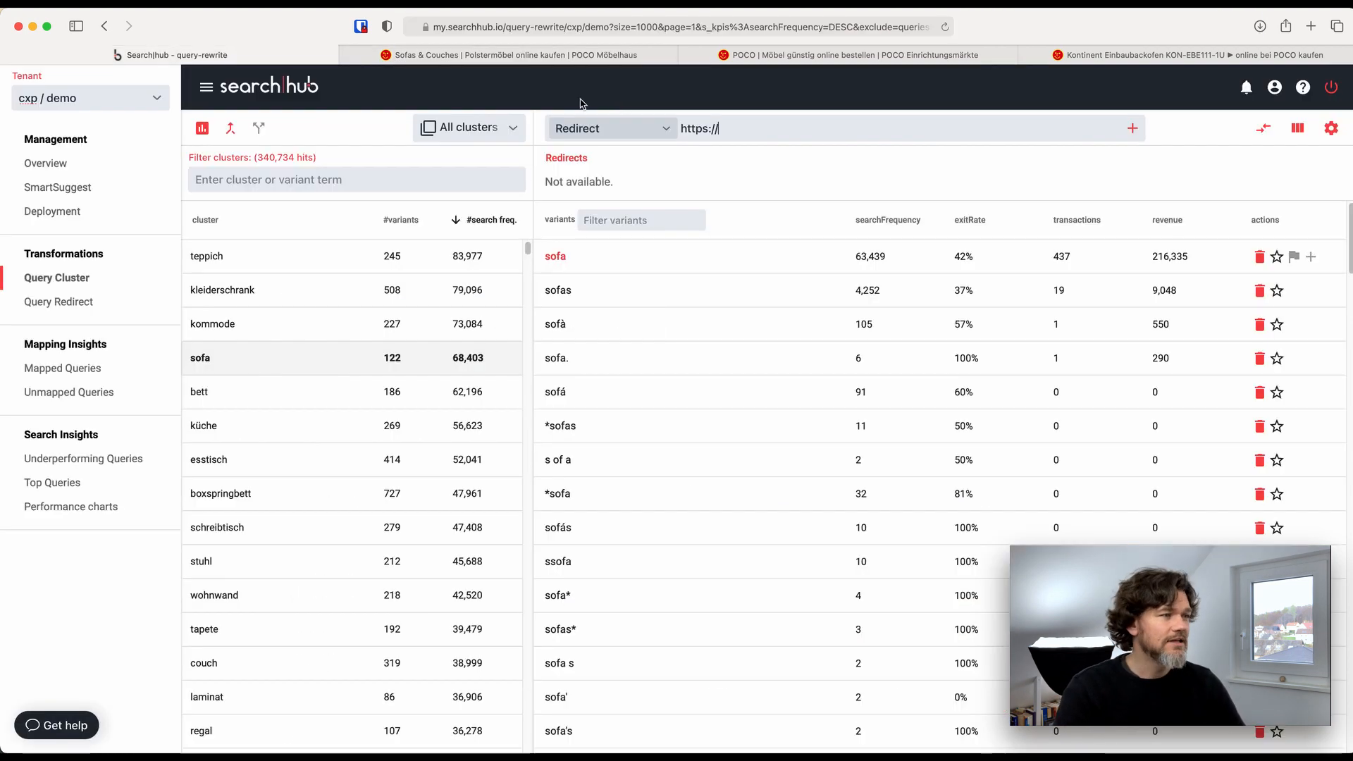
key("super+v")
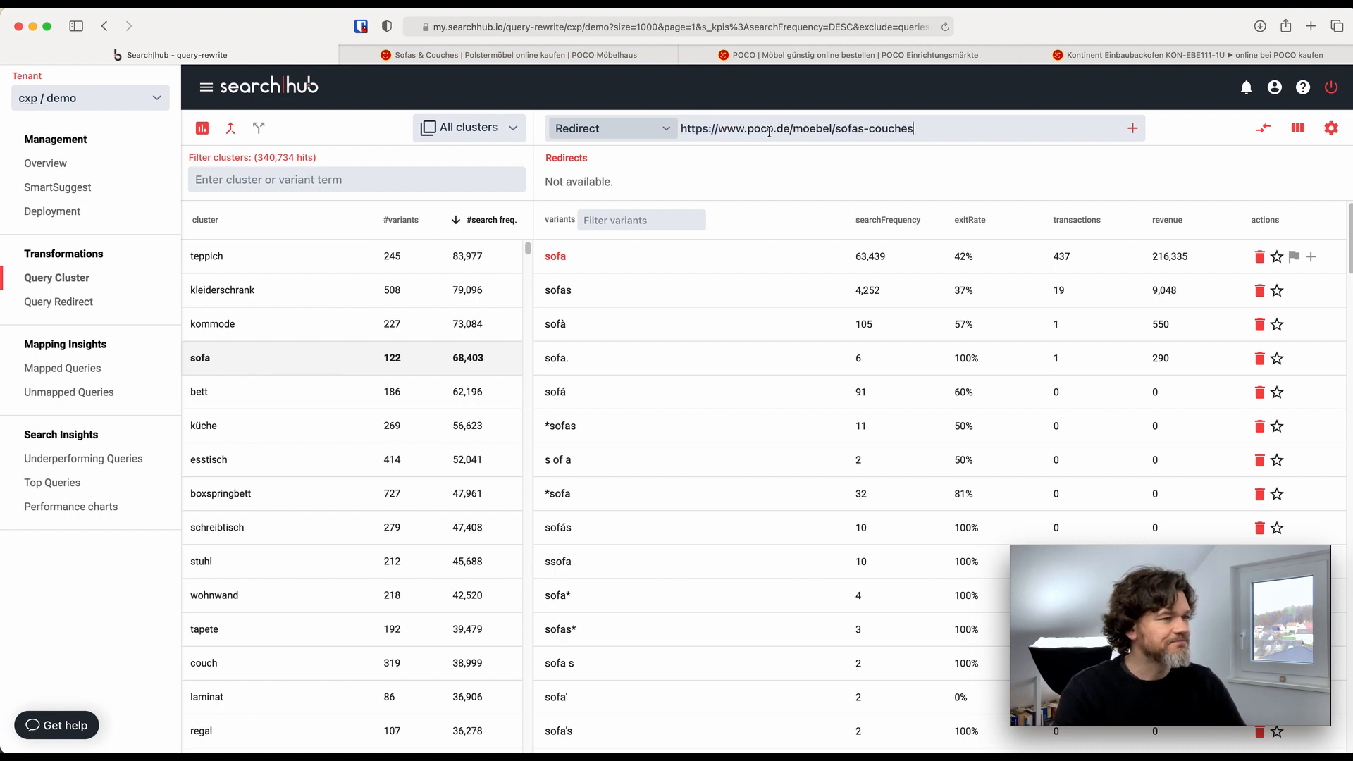
left_click(1133, 130)
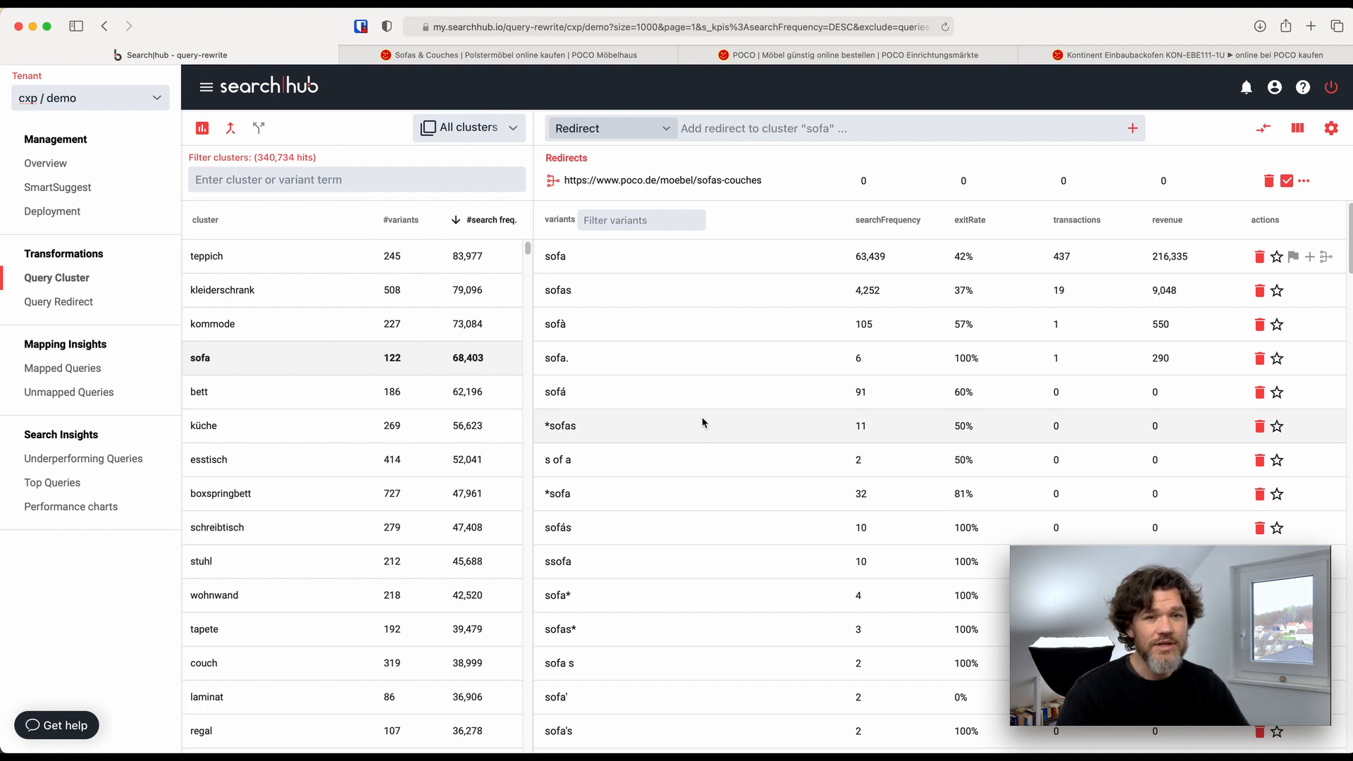
Examine the full list of search variants in the "sofa" cluster that the redirect covers
scroll(702, 422, "down", 5)
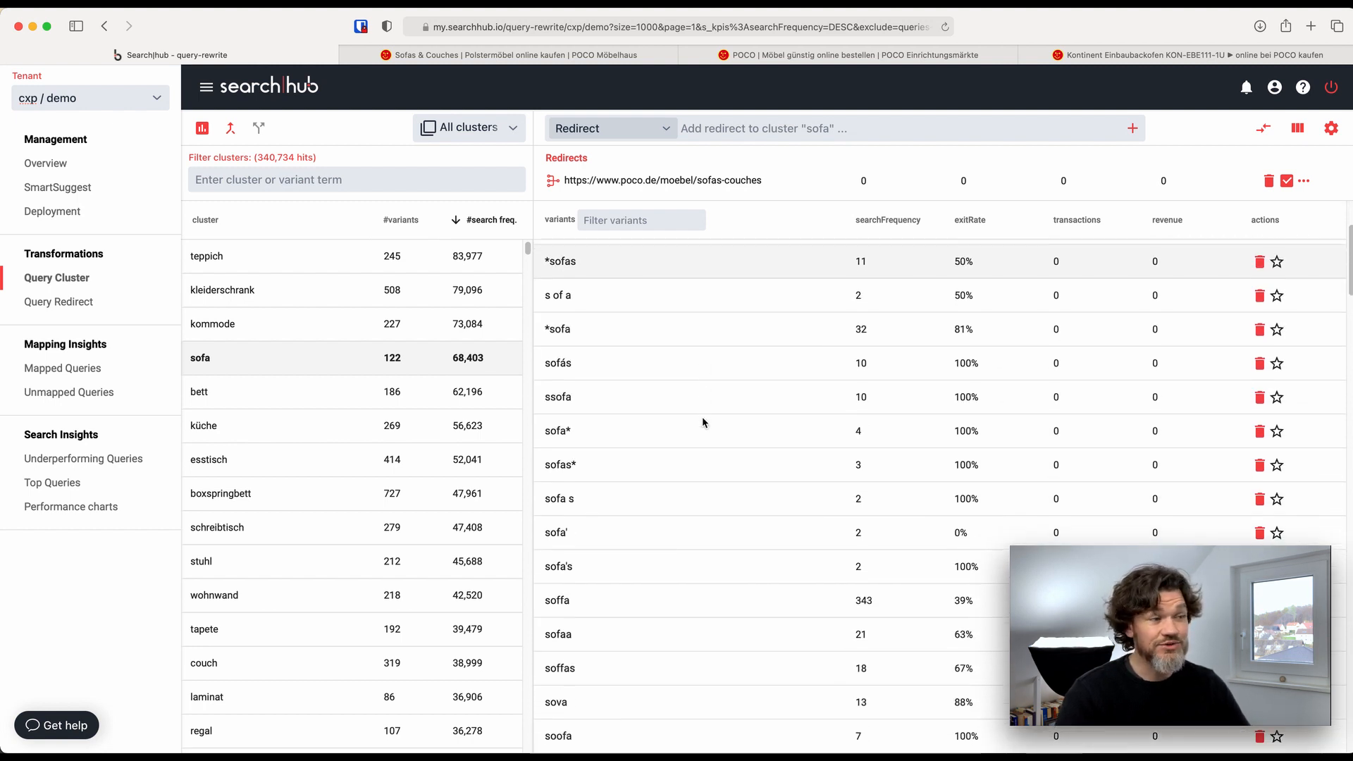
scroll(702, 422, "down", 4)
scroll(702, 423, "down", 1)
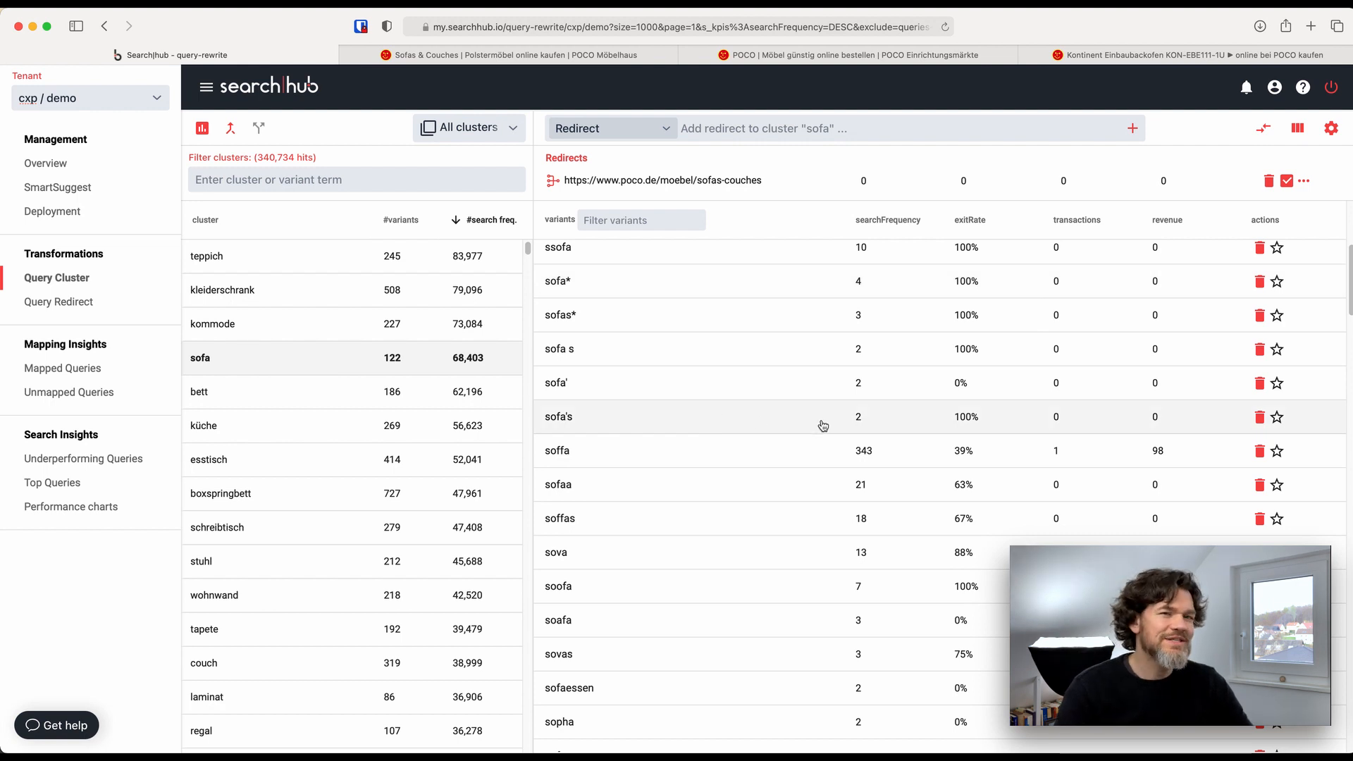
scroll(821, 425, "down", 6)
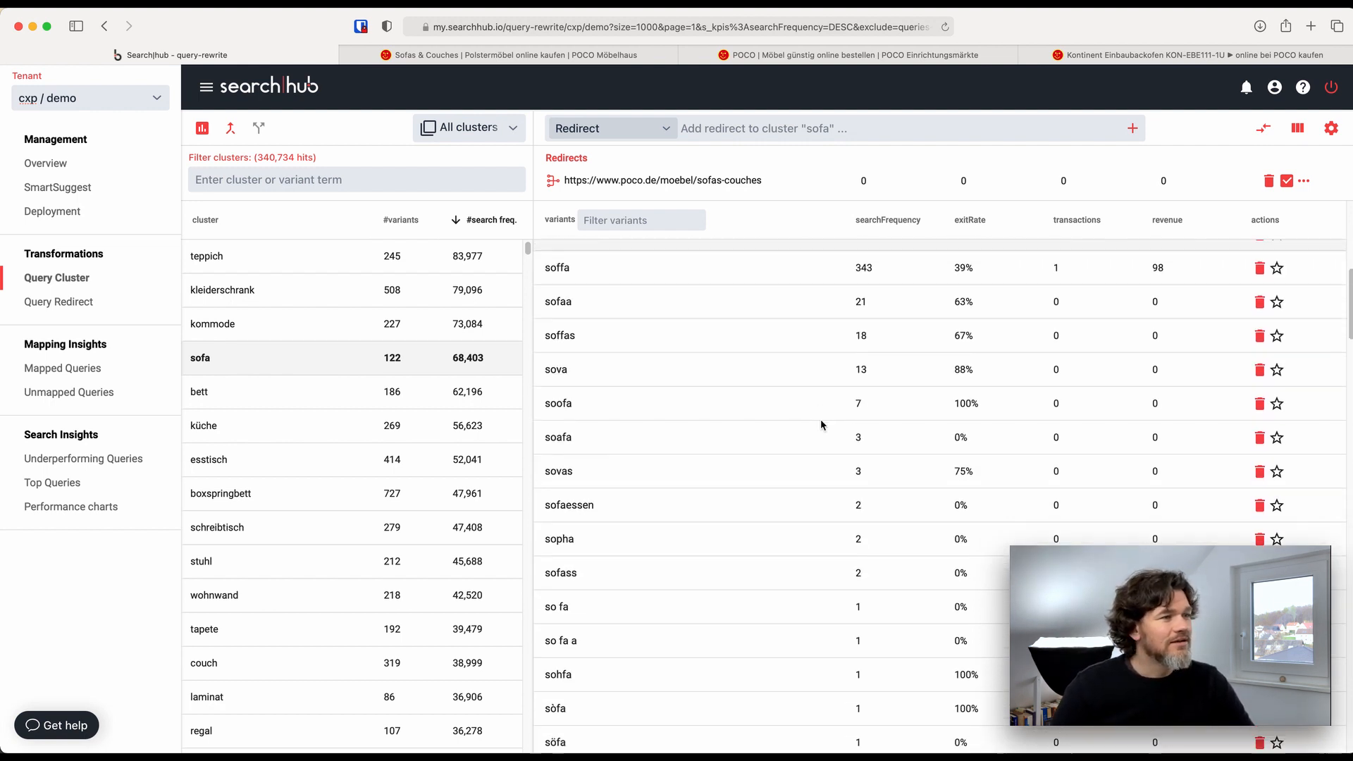
scroll(817, 426, "down", 15)
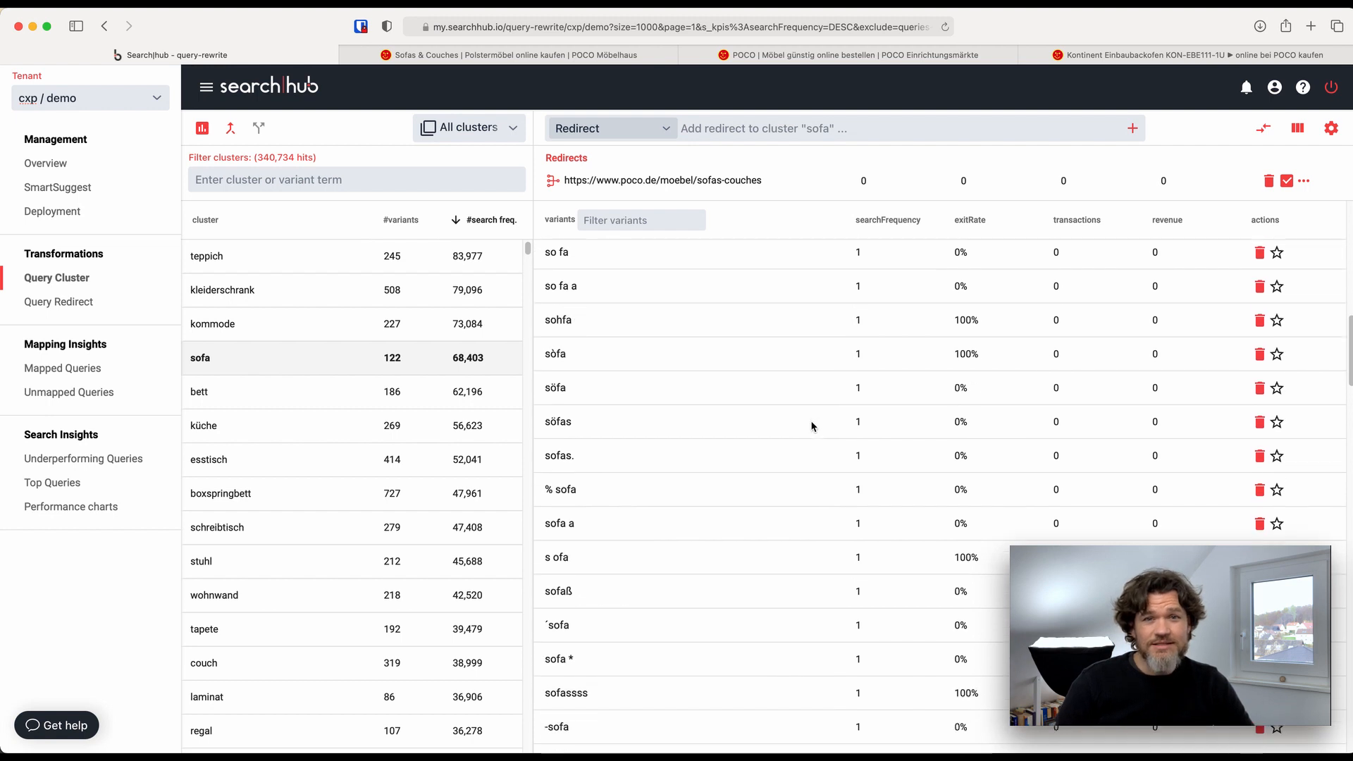
scroll(812, 426, "down", 9)
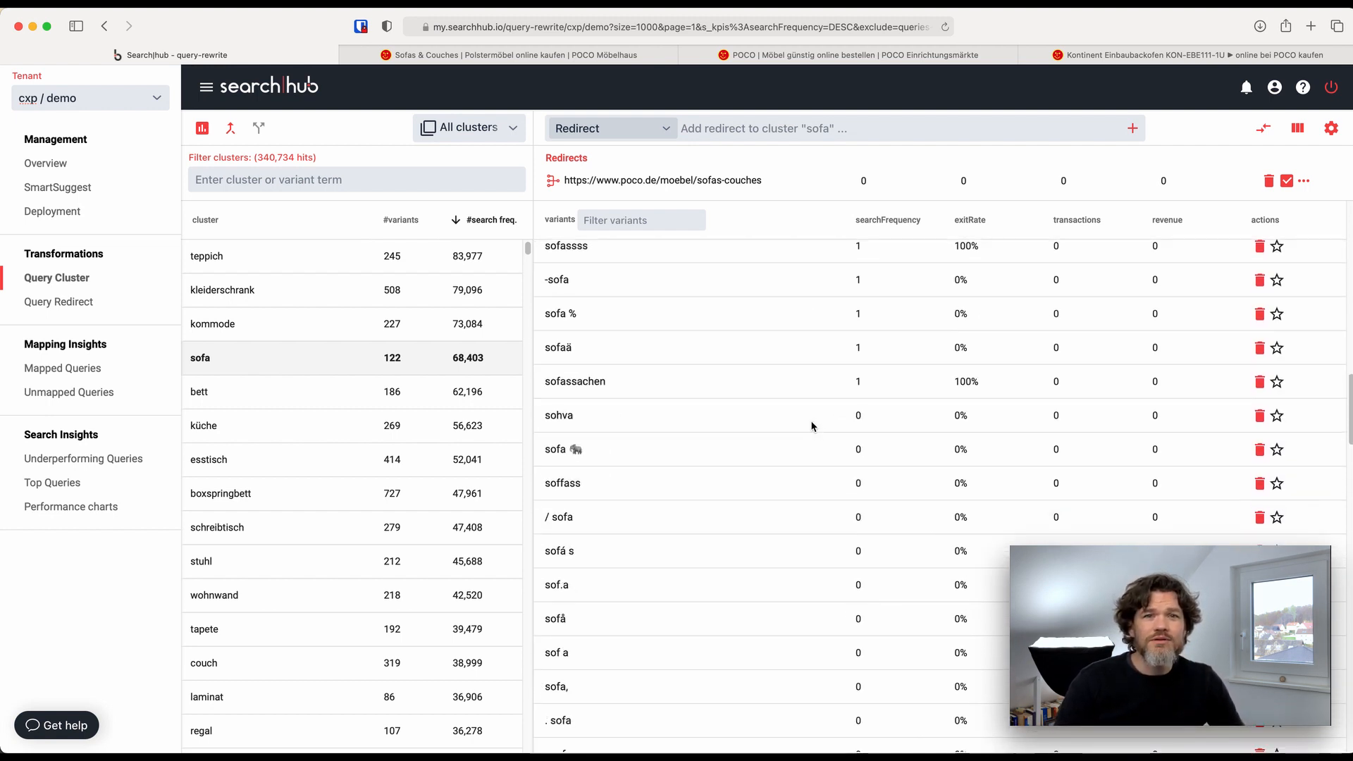
scroll(813, 427, "down", 15)
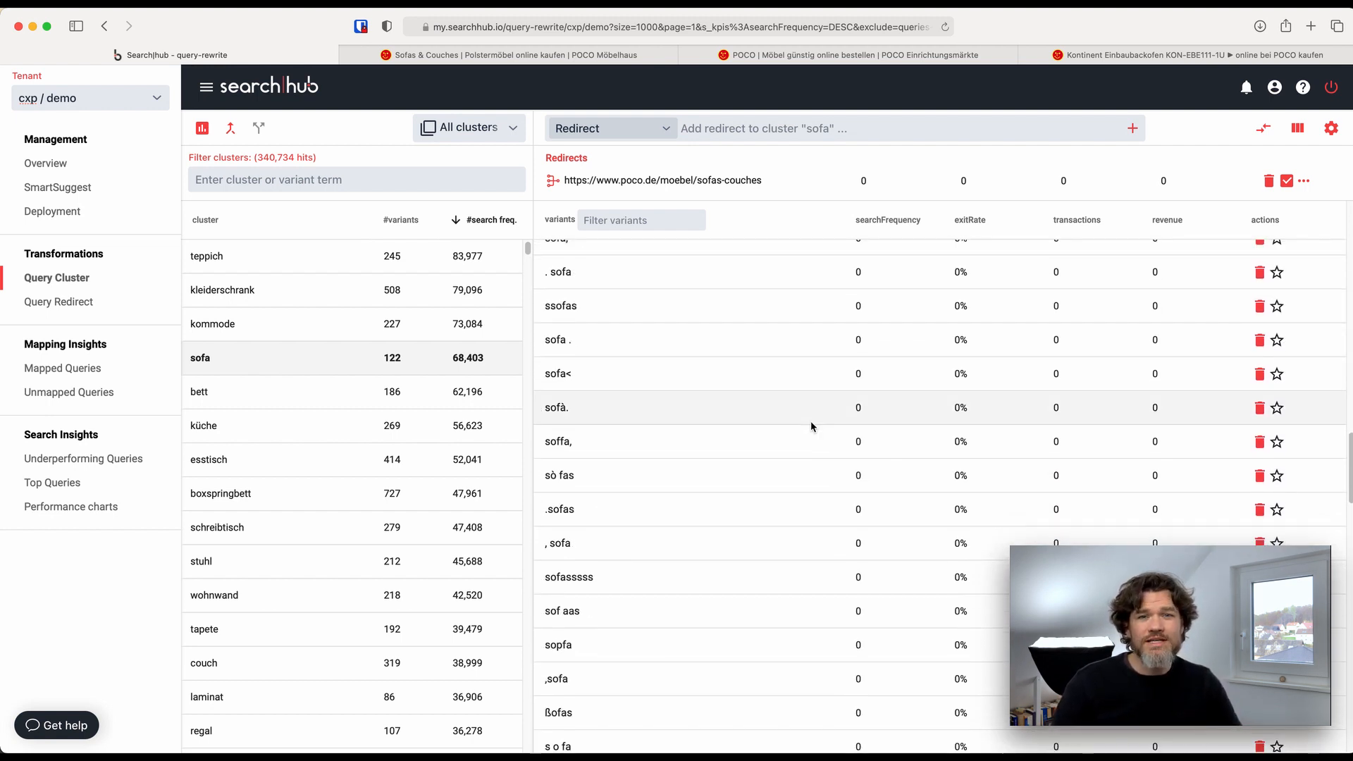
scroll(811, 421, "down", 14)
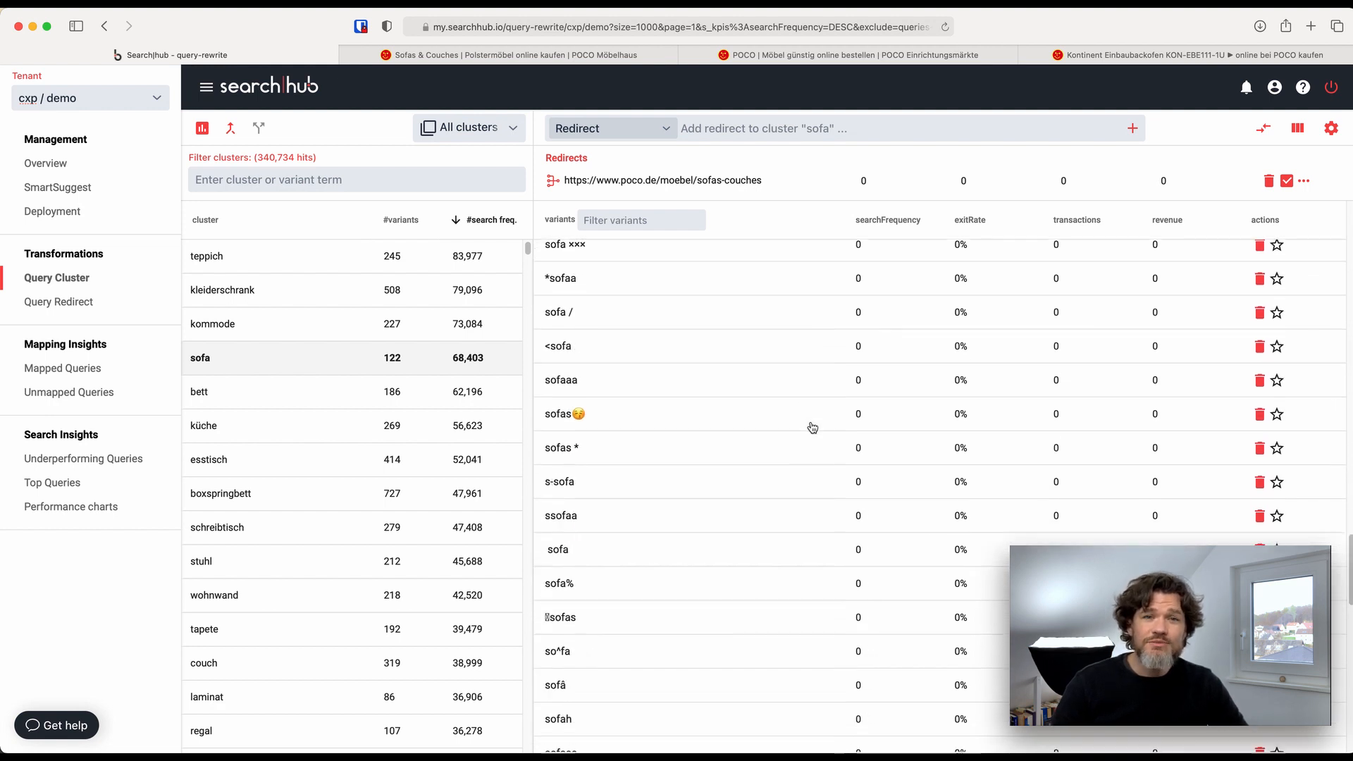
scroll(812, 428, "down", 15)
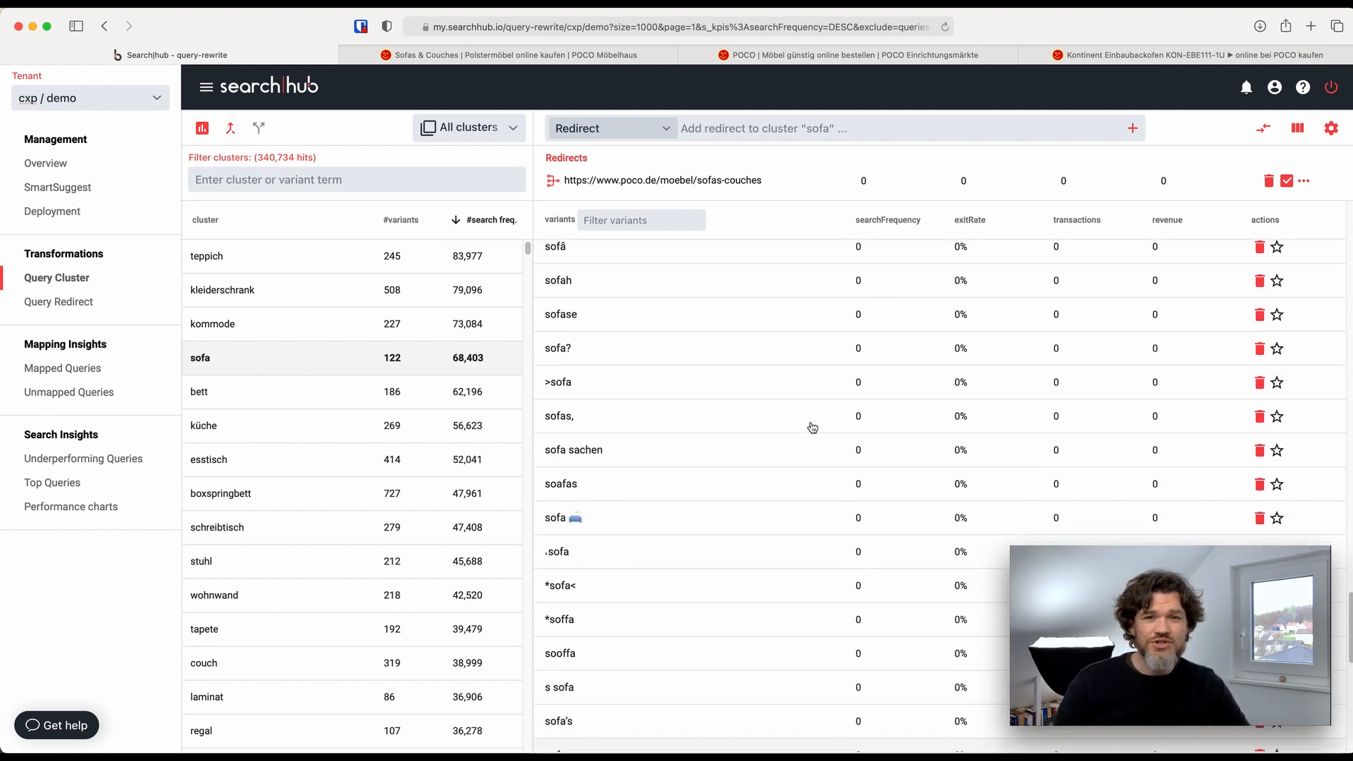
scroll(813, 428, "down", 14)
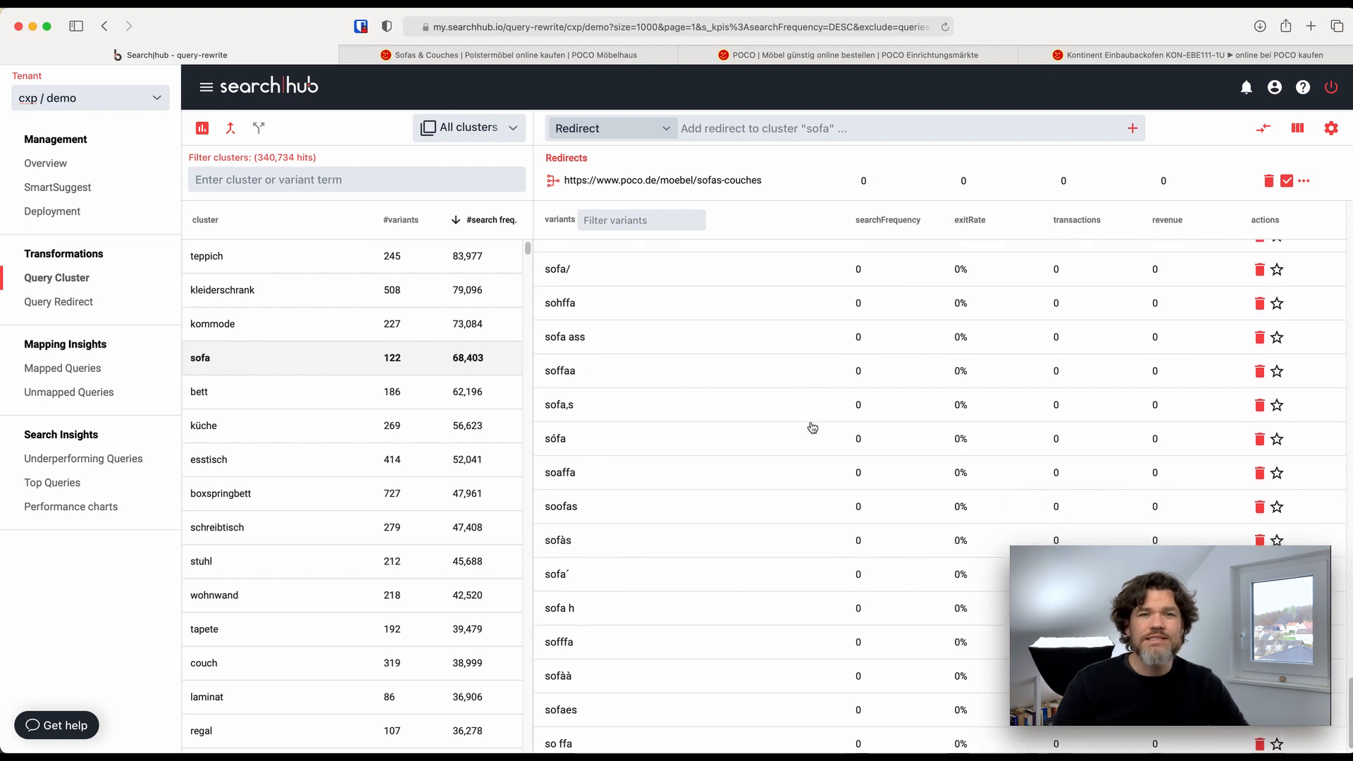
scroll(810, 426, "up", 6)
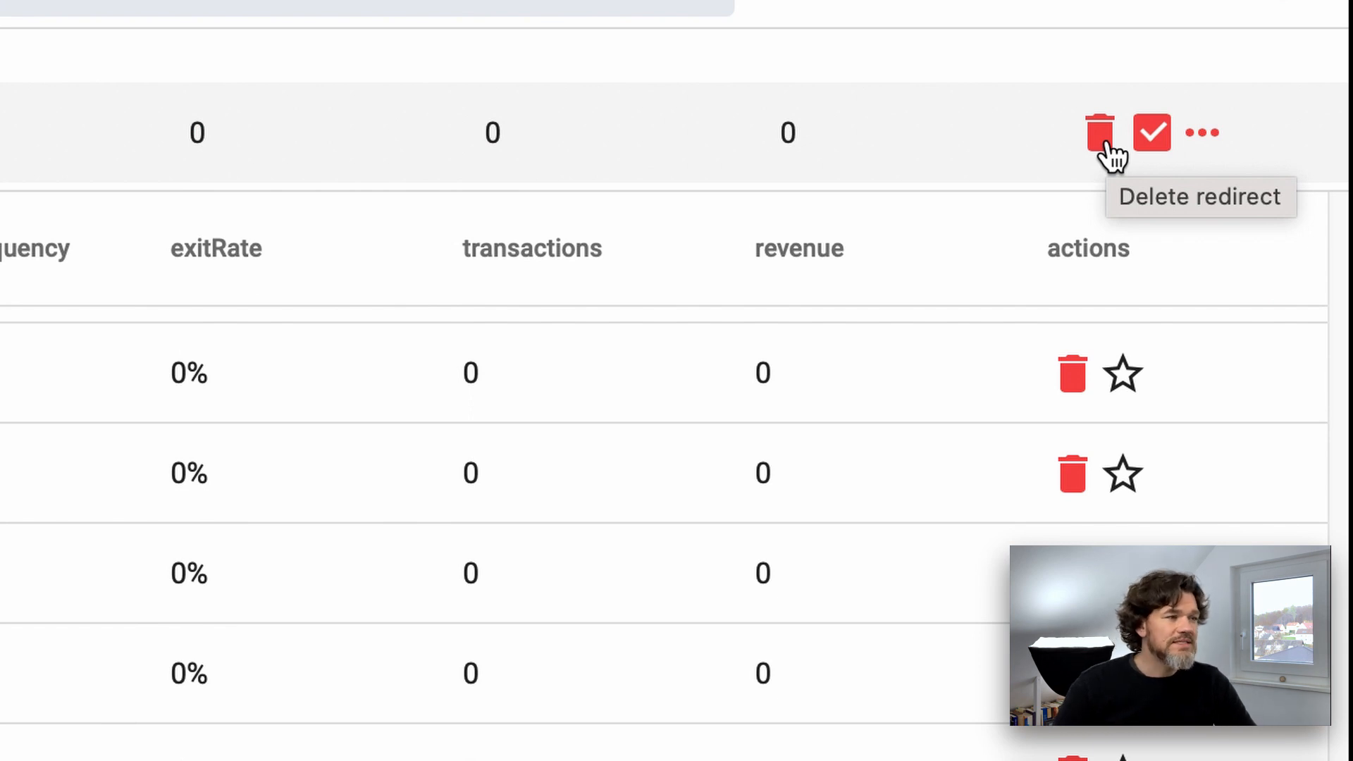
Deactivate the "sofa" cluster's redirect and activate it again
left_click(1154, 141)
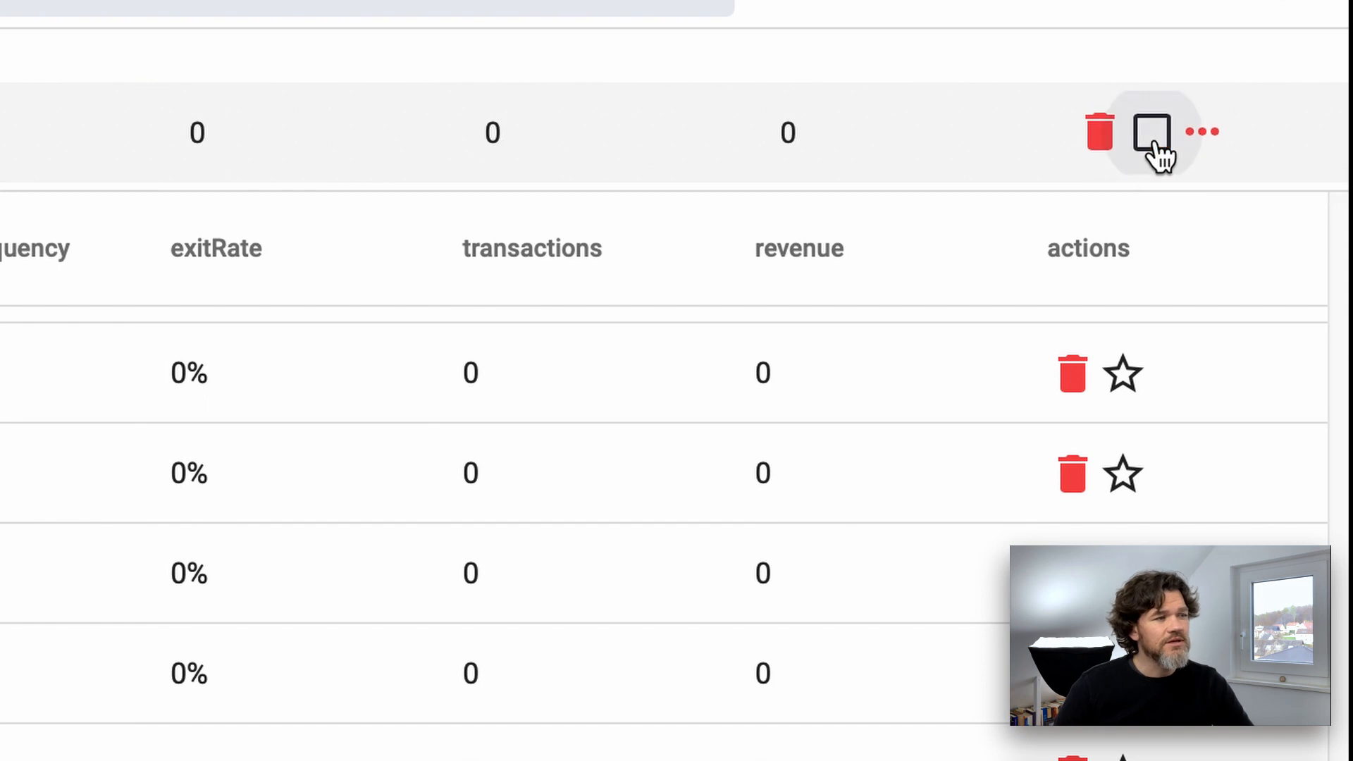
left_click(1153, 137)
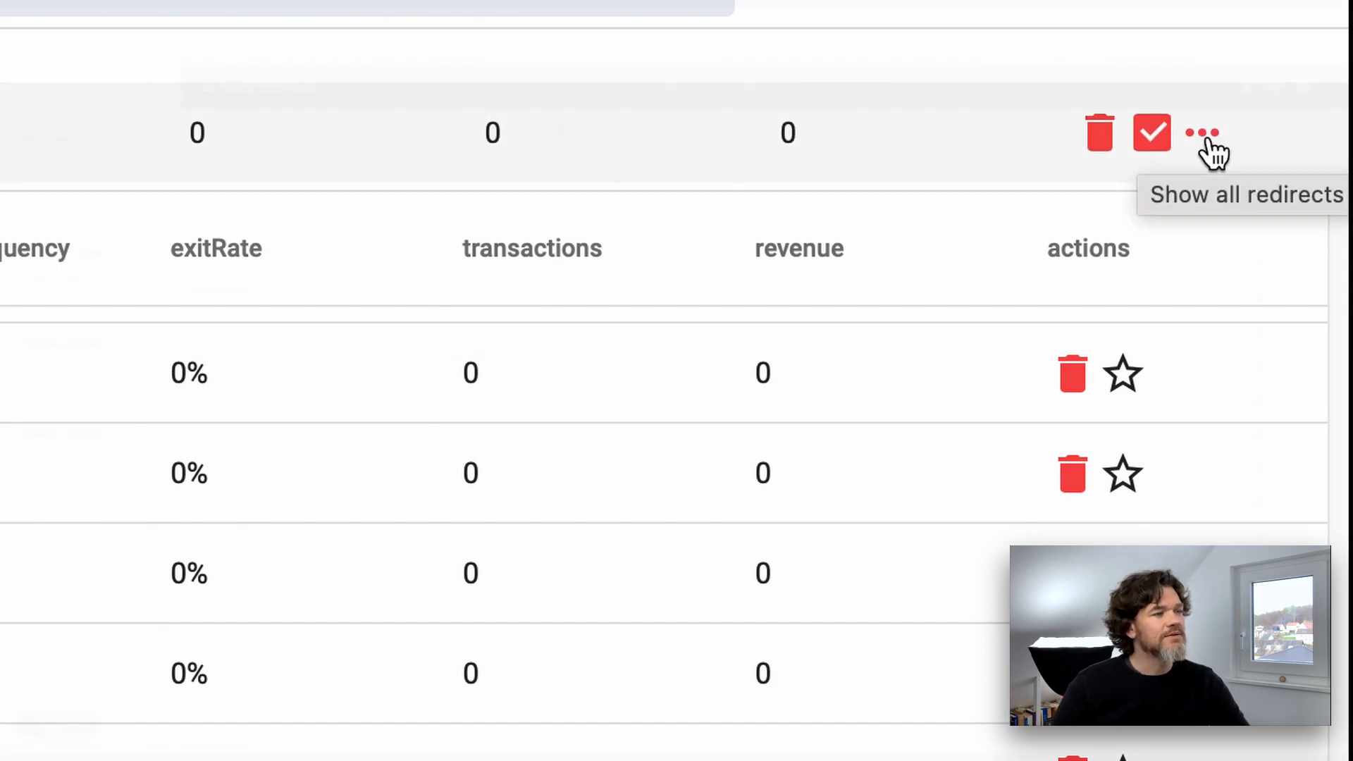
Show all redirects for the "sofa" cluster and open the "sofa" entry to view its redirect URLs
left_click(1209, 144)
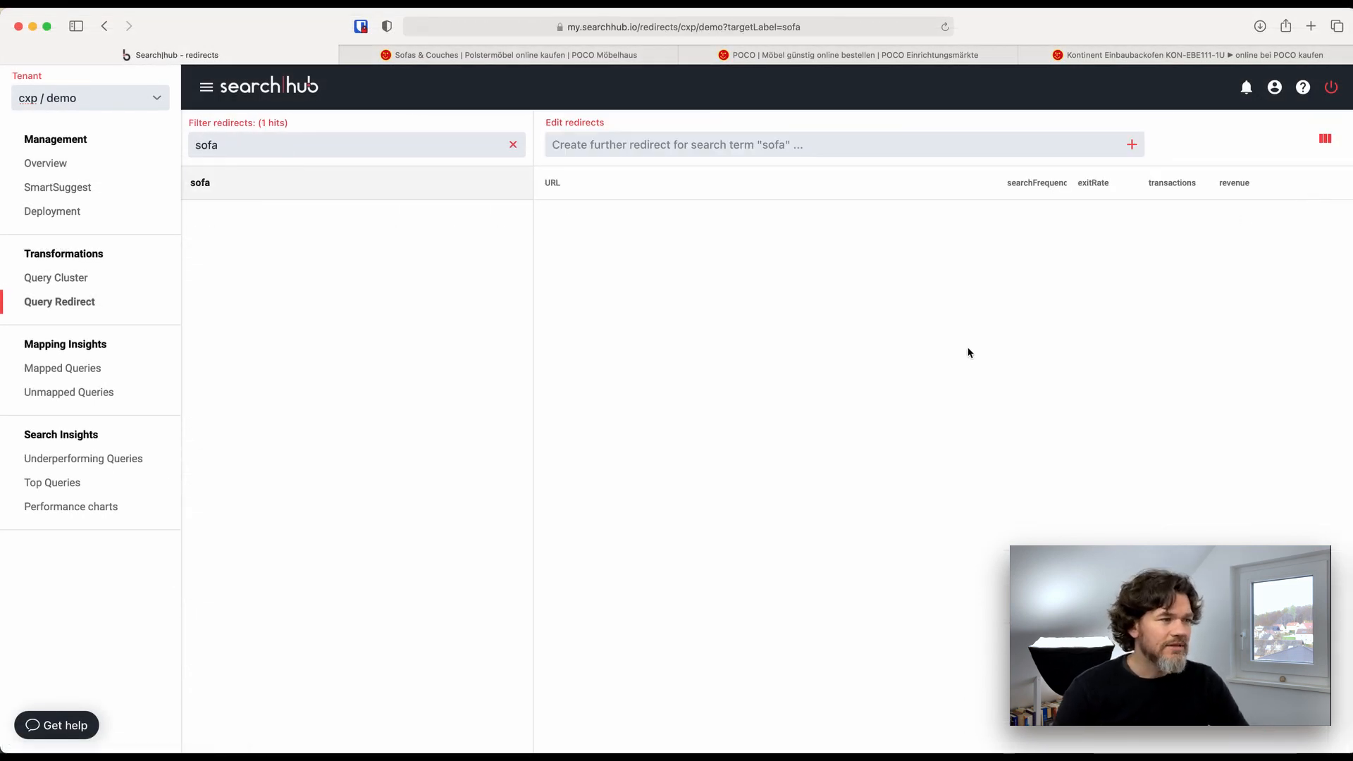
left_click(217, 184)
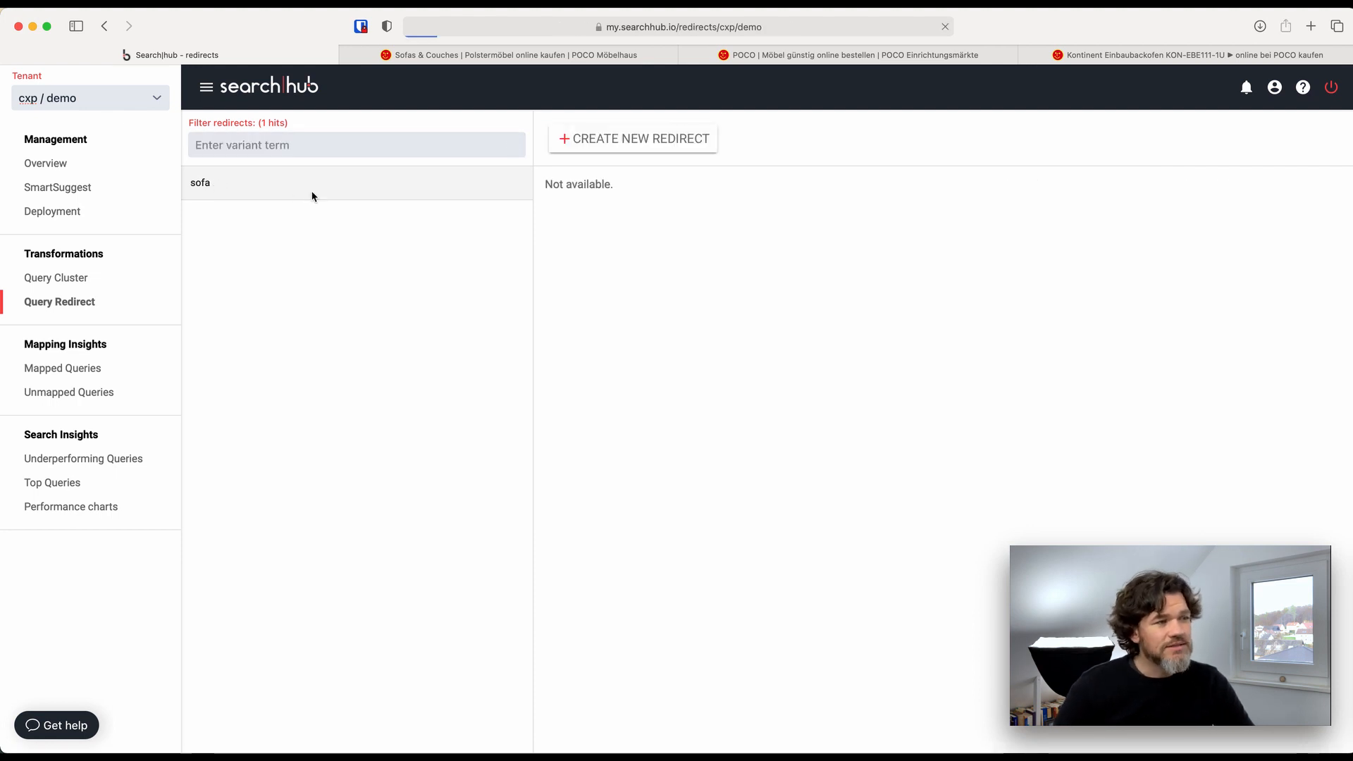
left_click(290, 189)
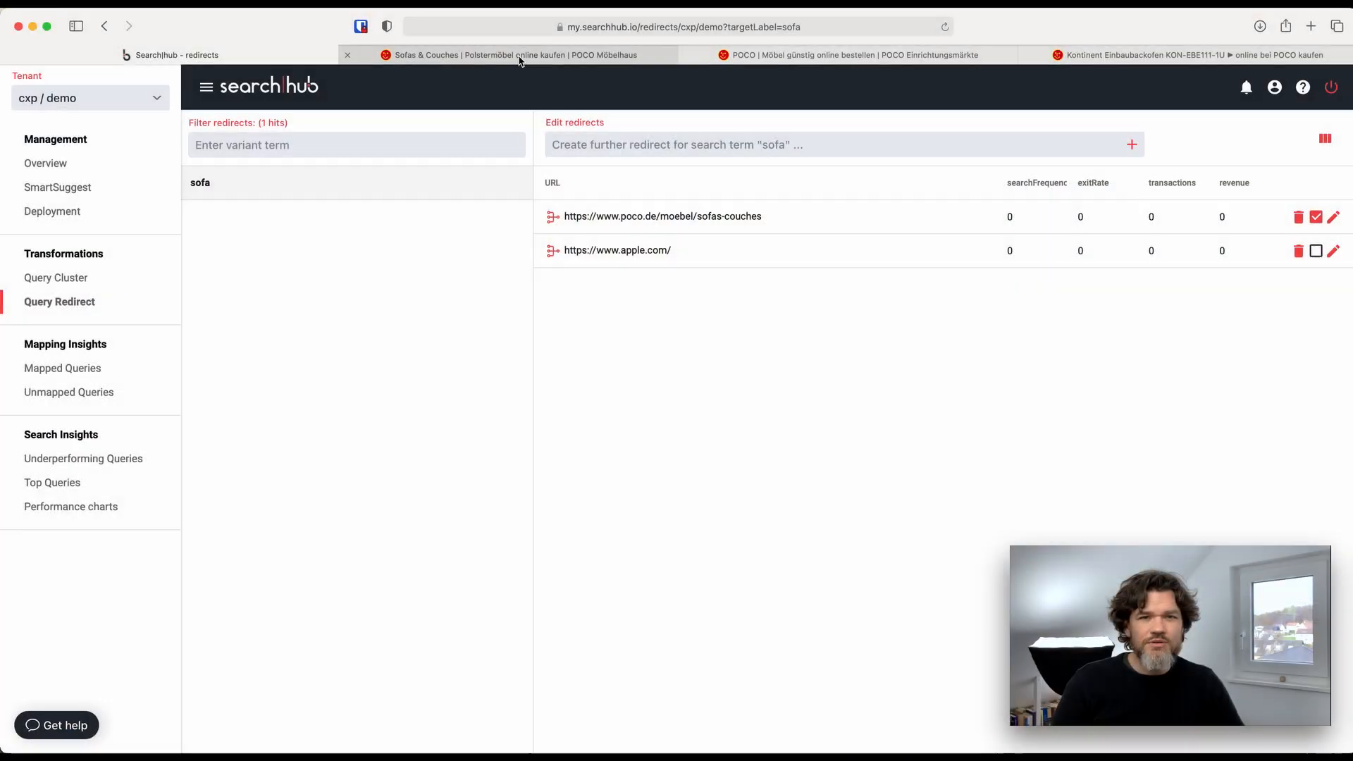
On POCO's Sofas & Couches page, limit the Breite filter to 85–180 cm and select the filtered page's URL for copying
left_click(521, 55)
mouse_move(399, 164)
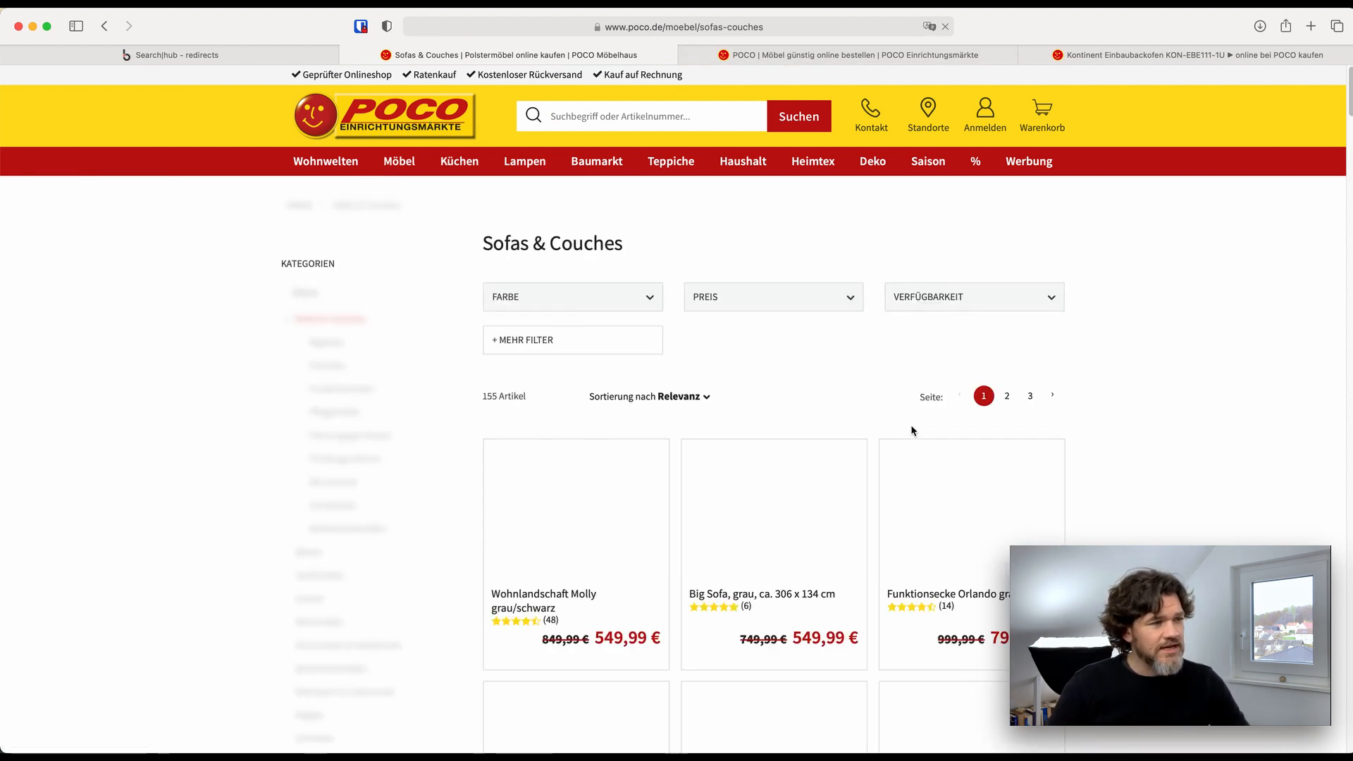
left_click(571, 422)
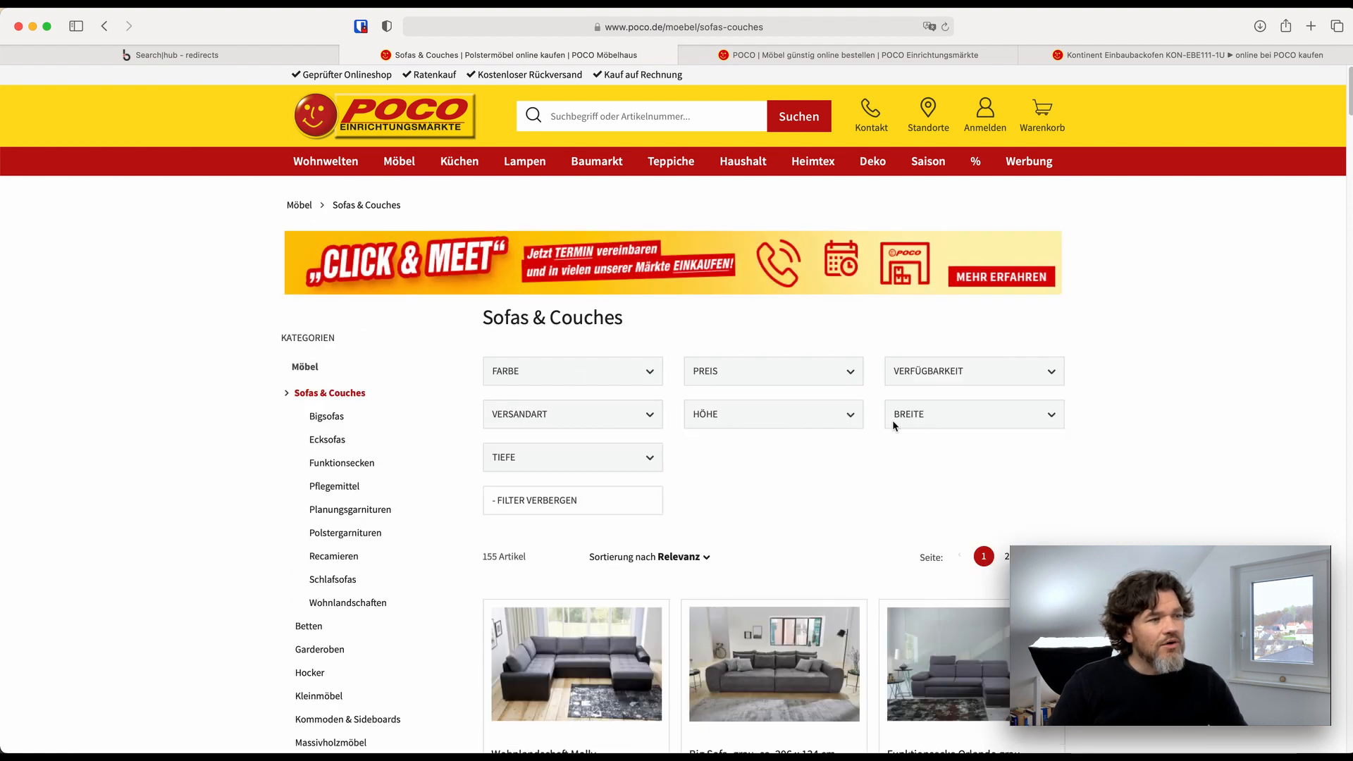
left_click(925, 431)
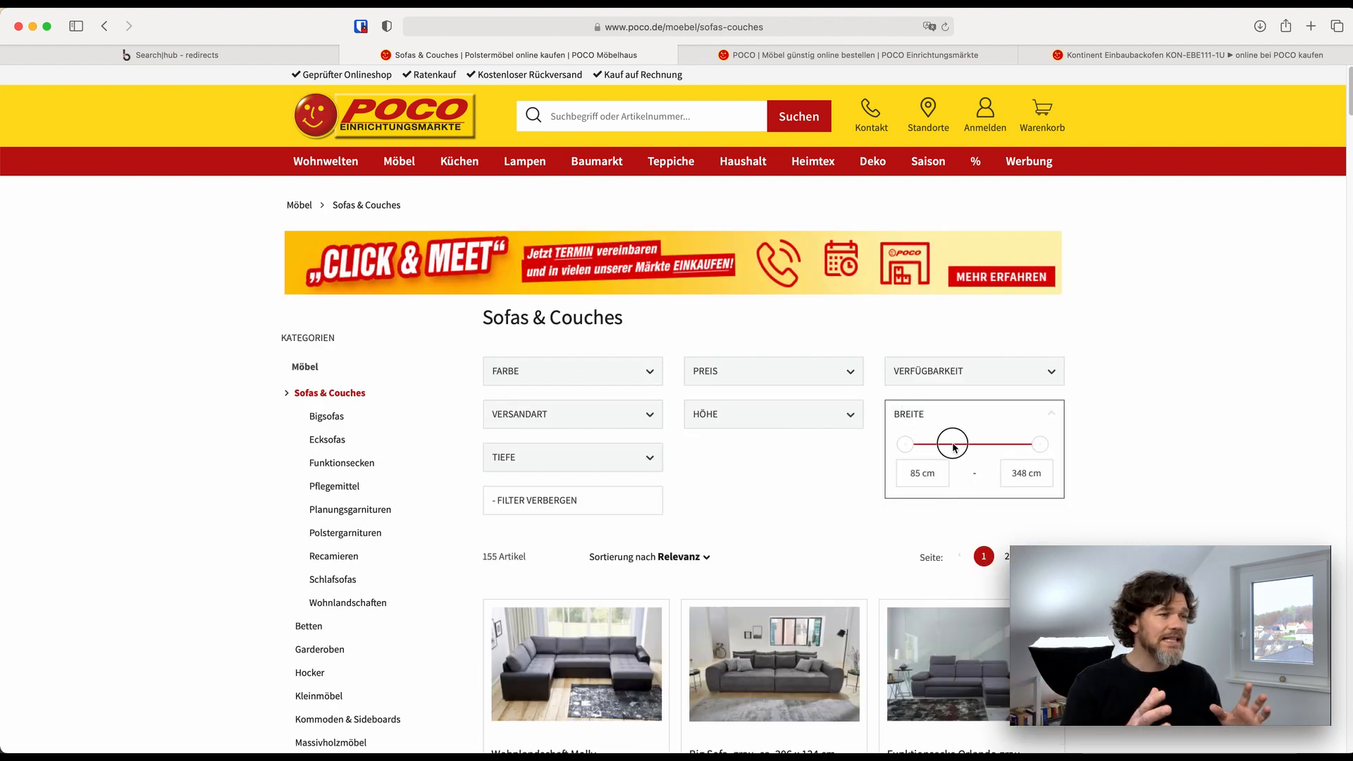
left_click_drag(978, 442, 946, 443)
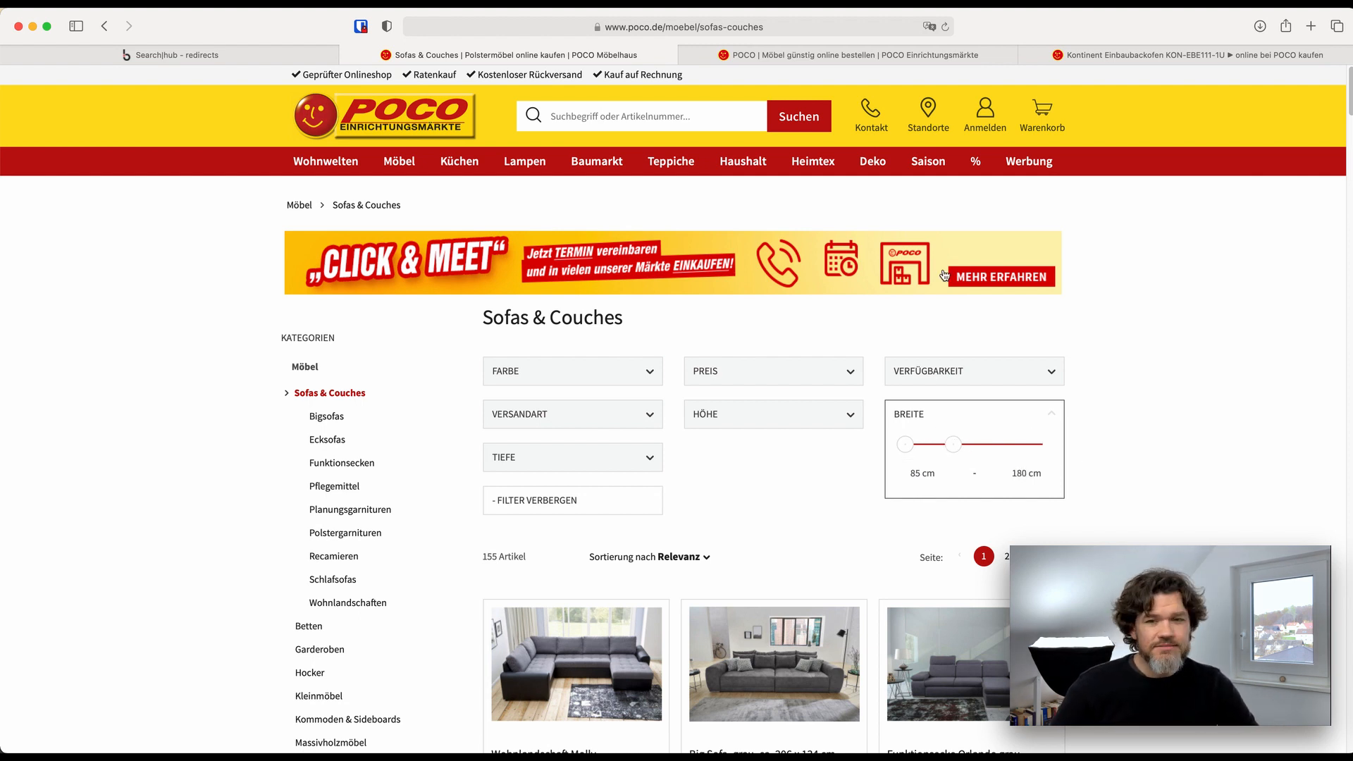
left_click(602, 28)
key("super+c")
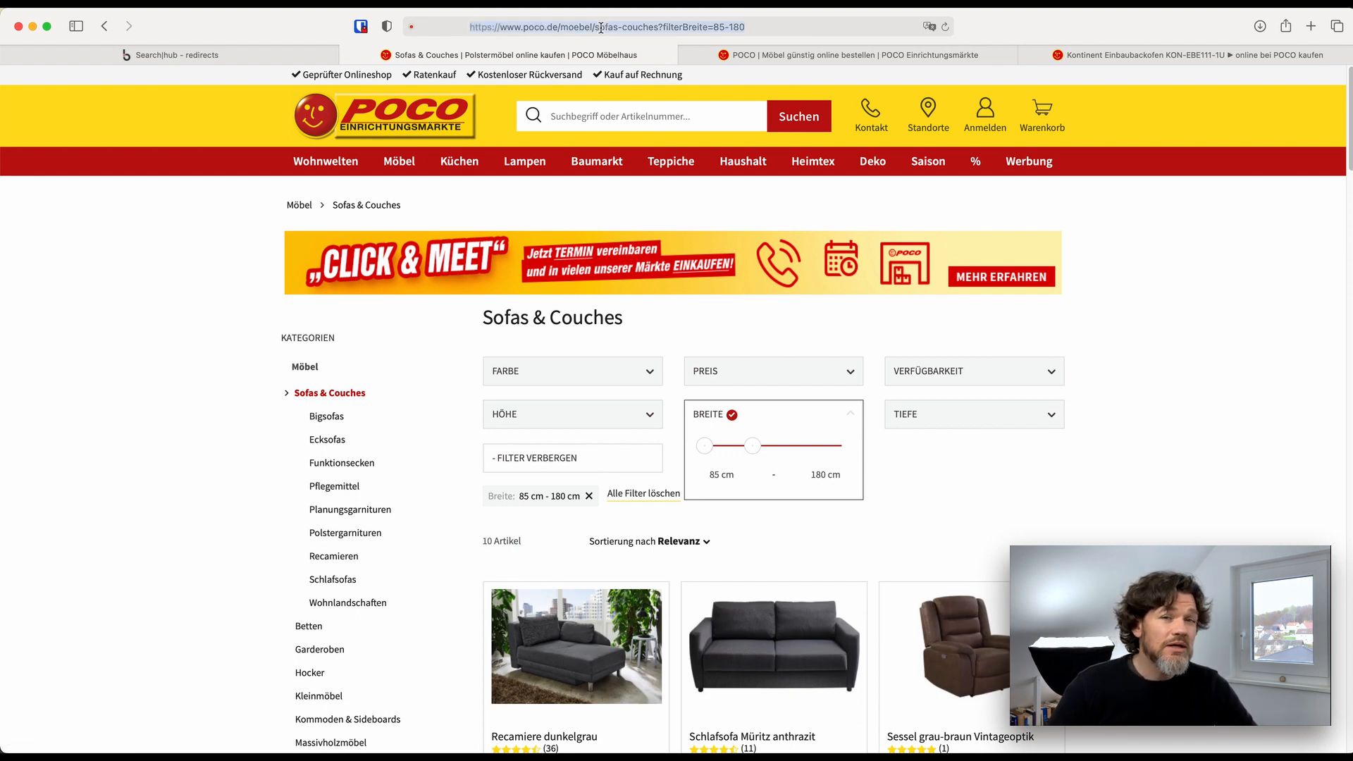
Return to the searchHub query clusters, filter them by "sofa klein" and open the "sofa klein" cluster
left_click(173, 55)
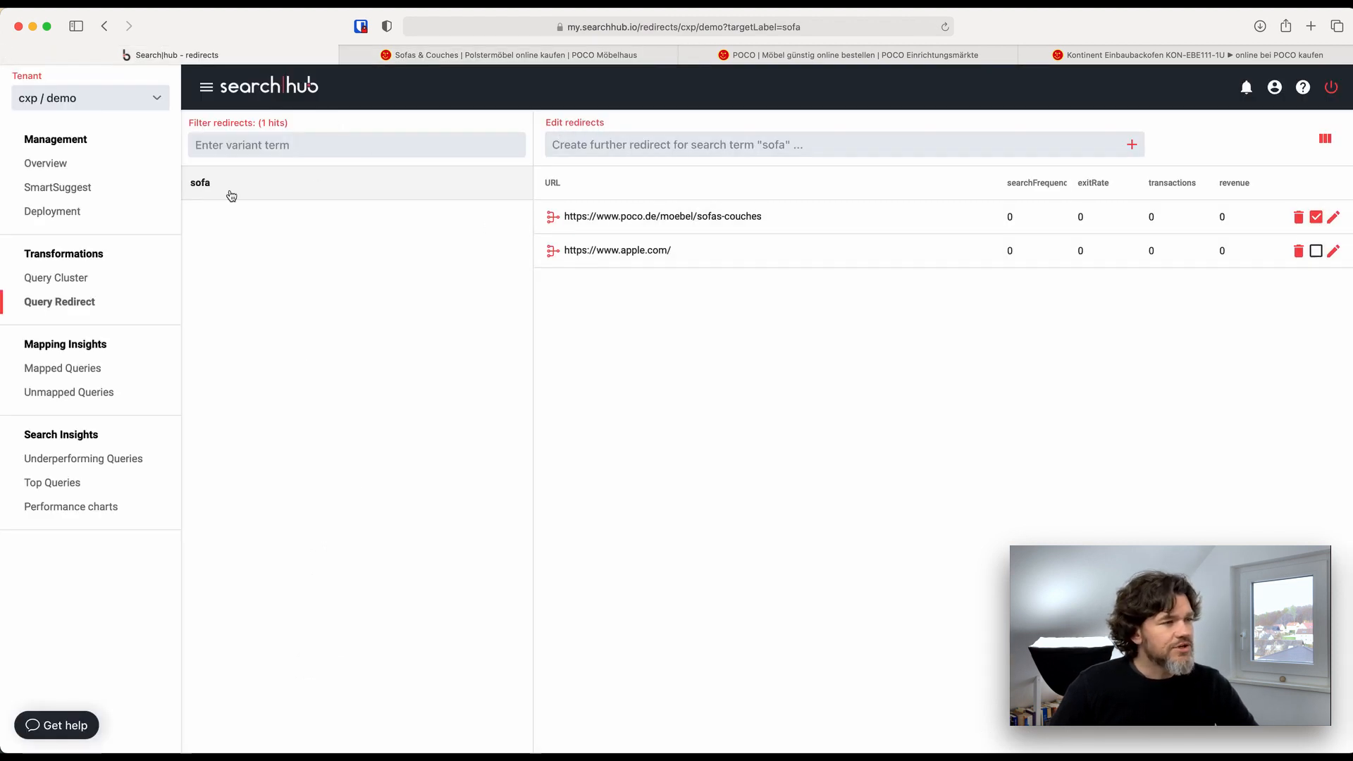
left_click(73, 279)
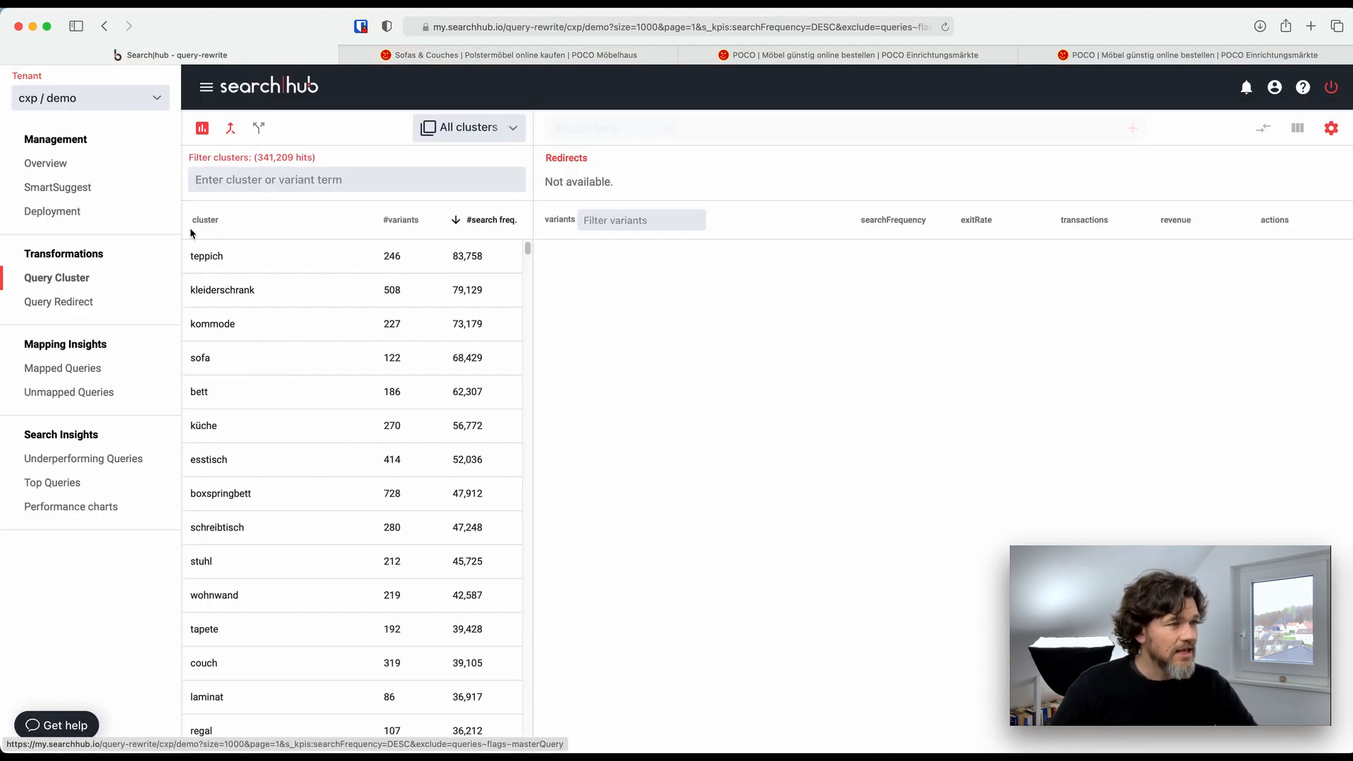
left_click(248, 185)
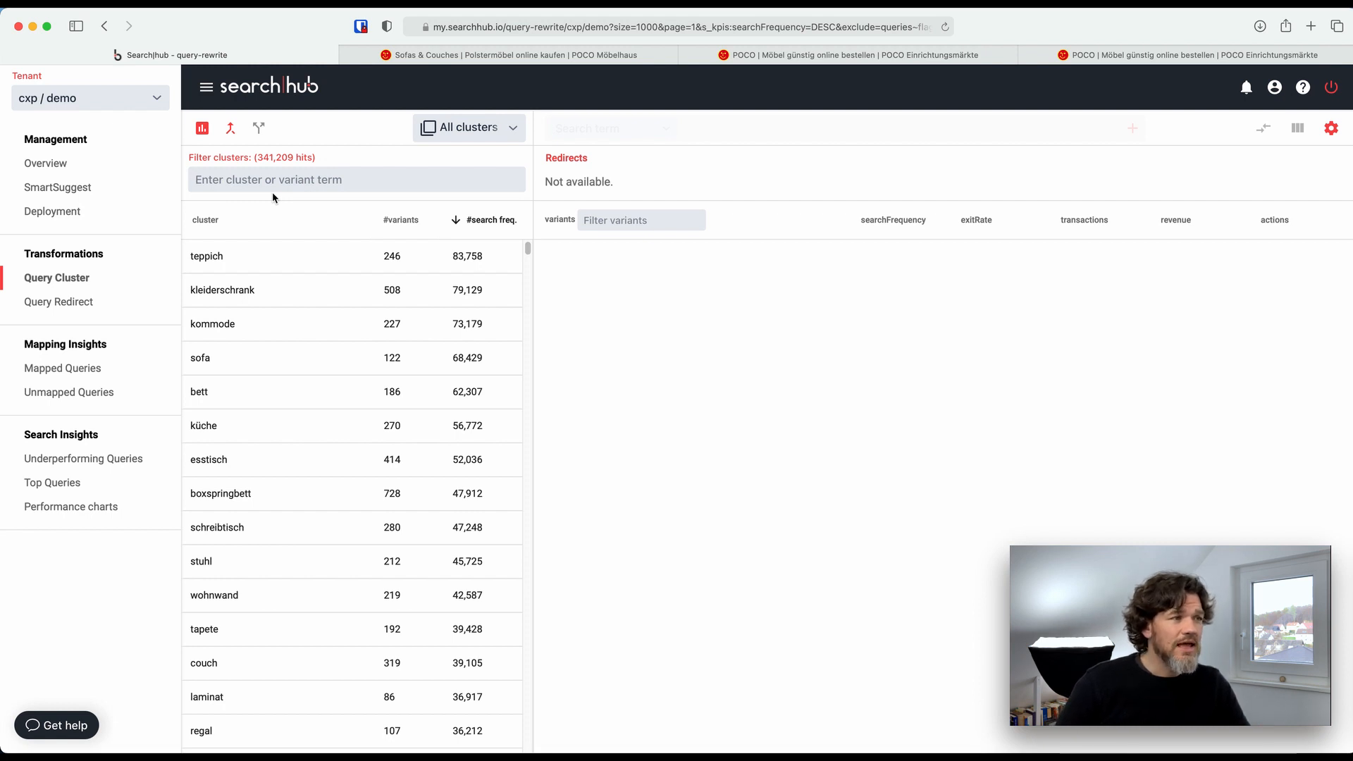
type("sofa klein")
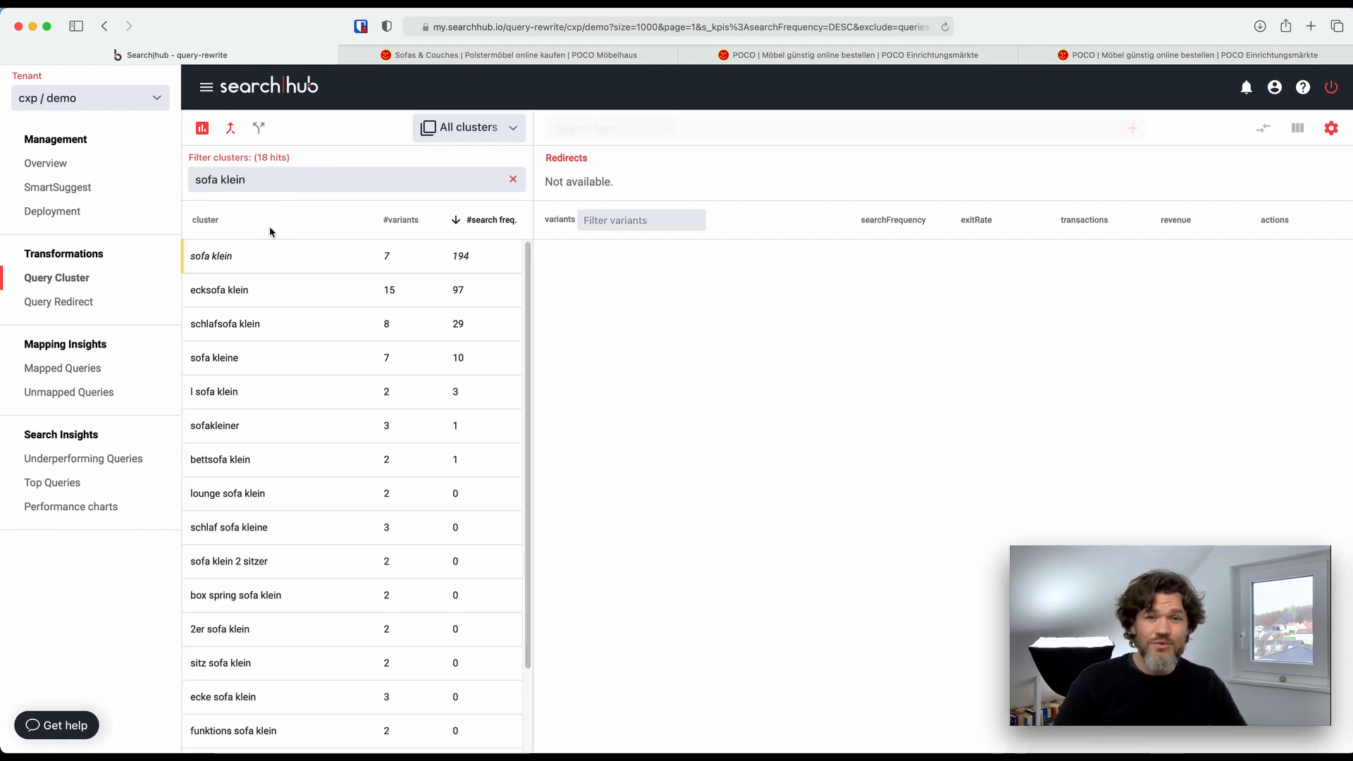
left_click(248, 257)
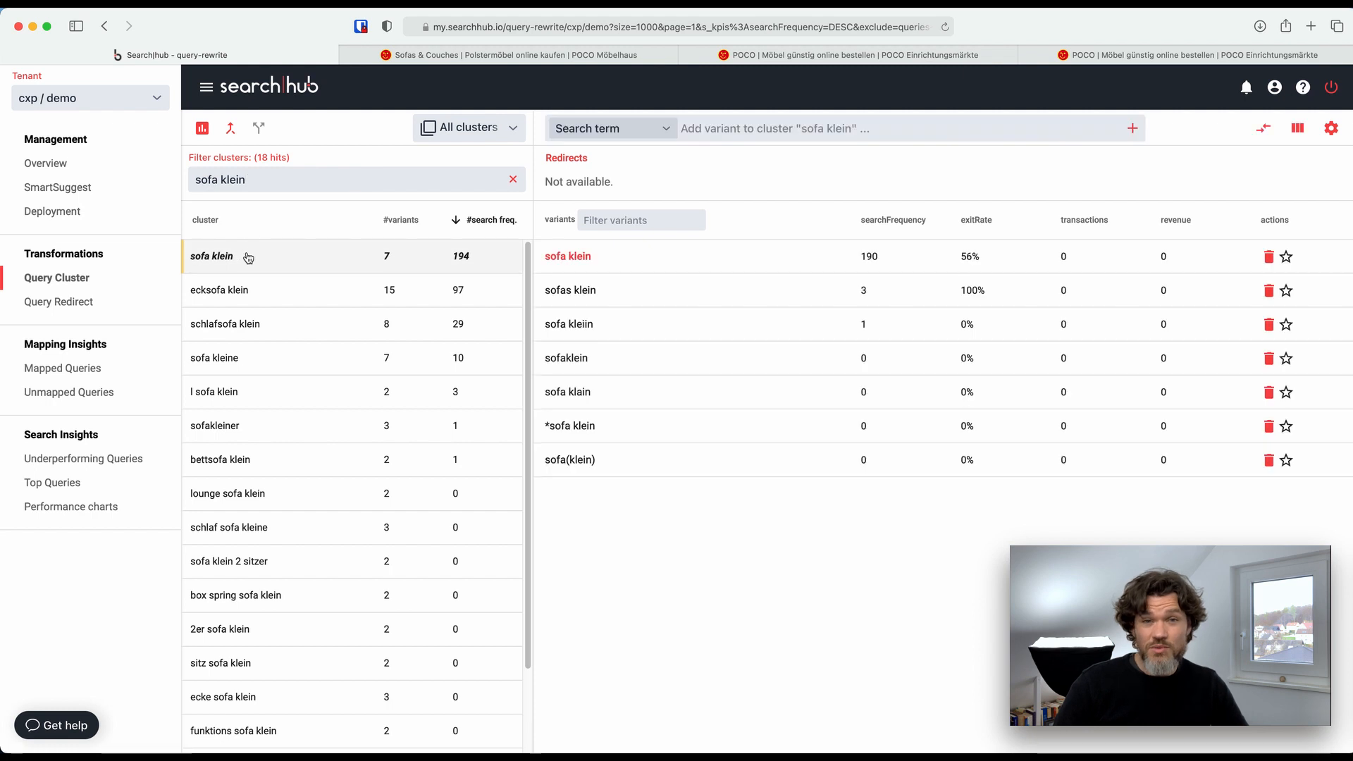
Select the clusters "sofa klein", "sofa kleine", "l sofa klein", "sofakleiner", "sofa klein 2 sitzer", "2er sofa klein" and "sitz sofa klein" for merging
left_click(230, 131)
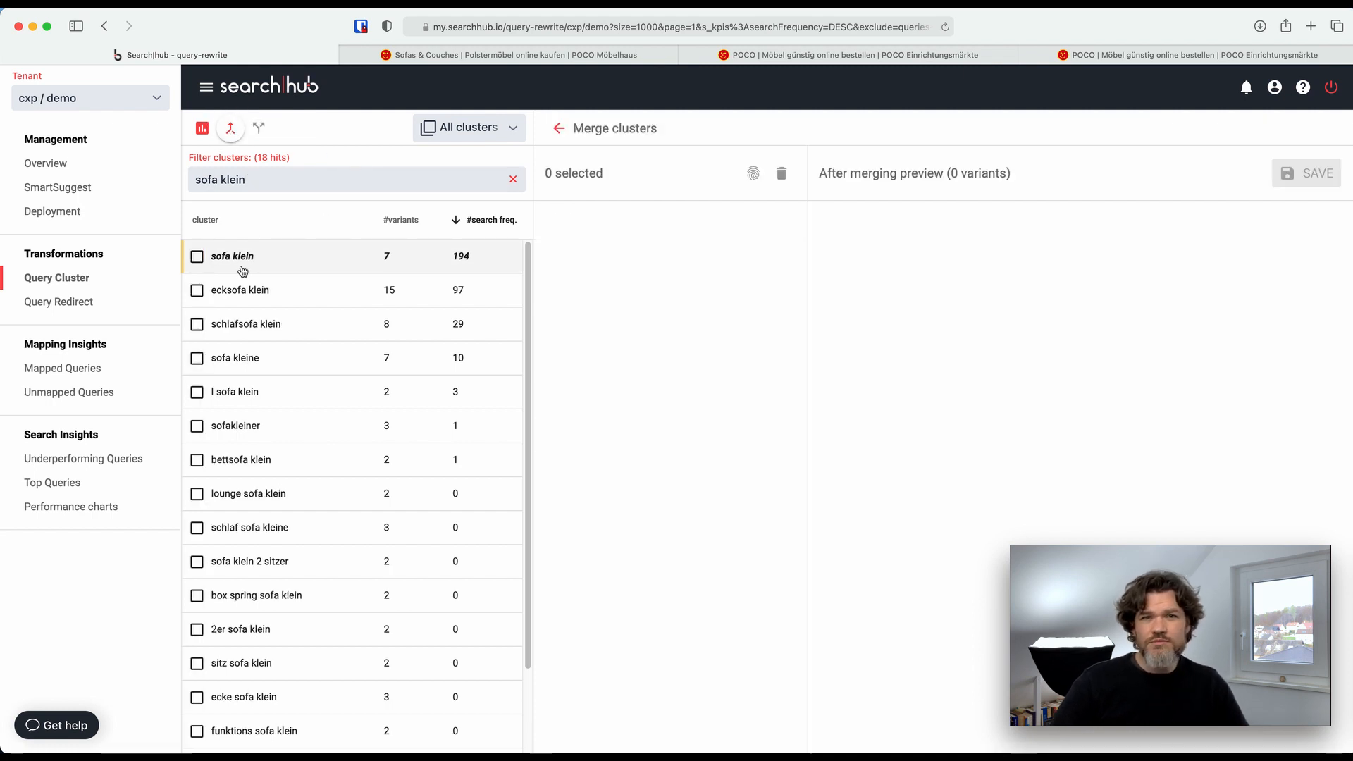
left_click(198, 258)
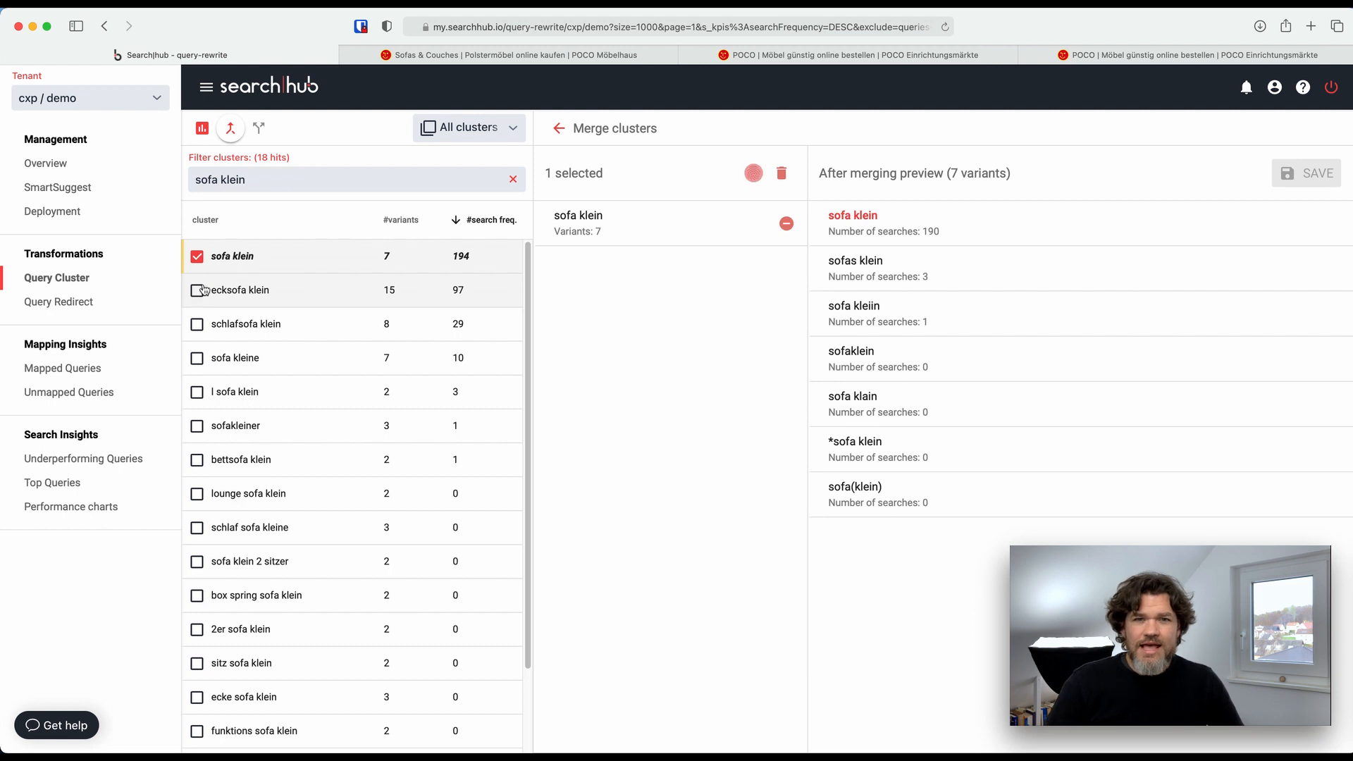
left_click(197, 359)
left_click(197, 392)
left_click(197, 426)
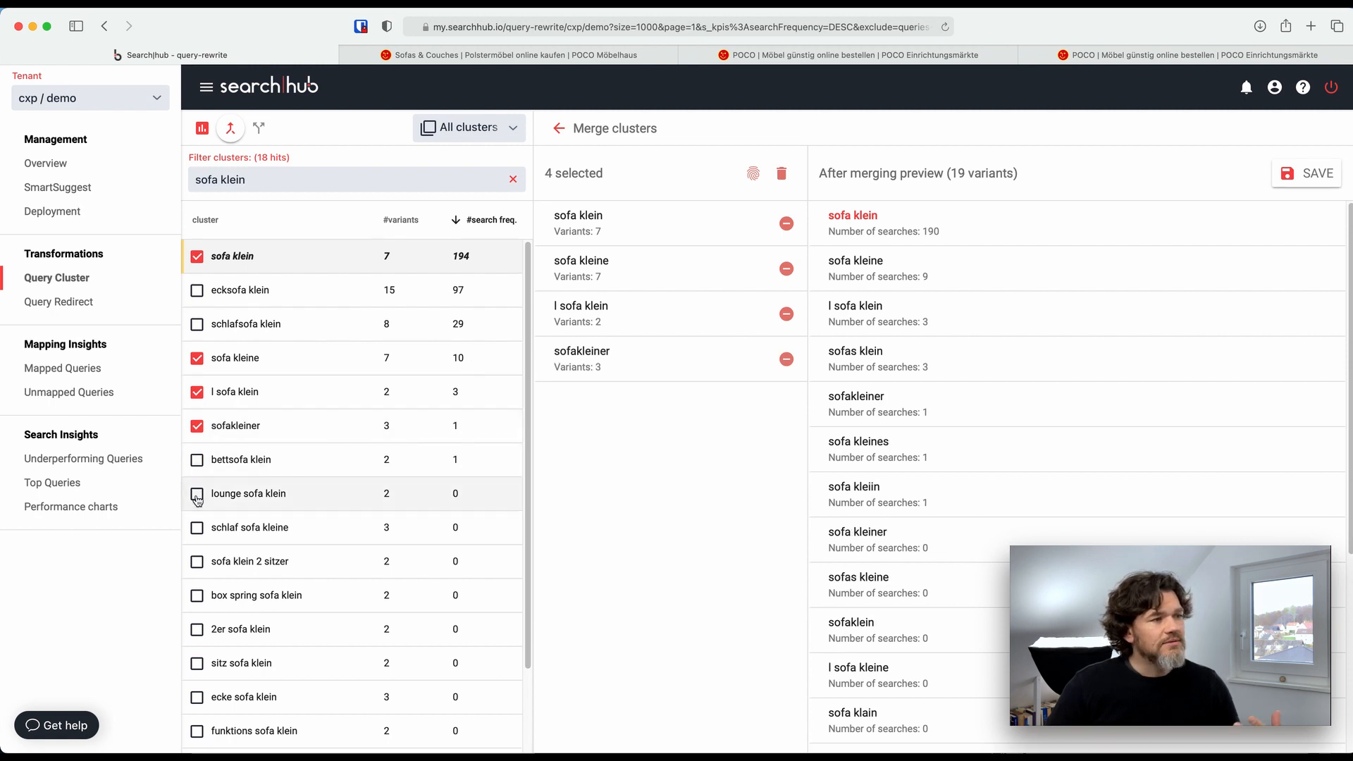
left_click(198, 562)
left_click(197, 630)
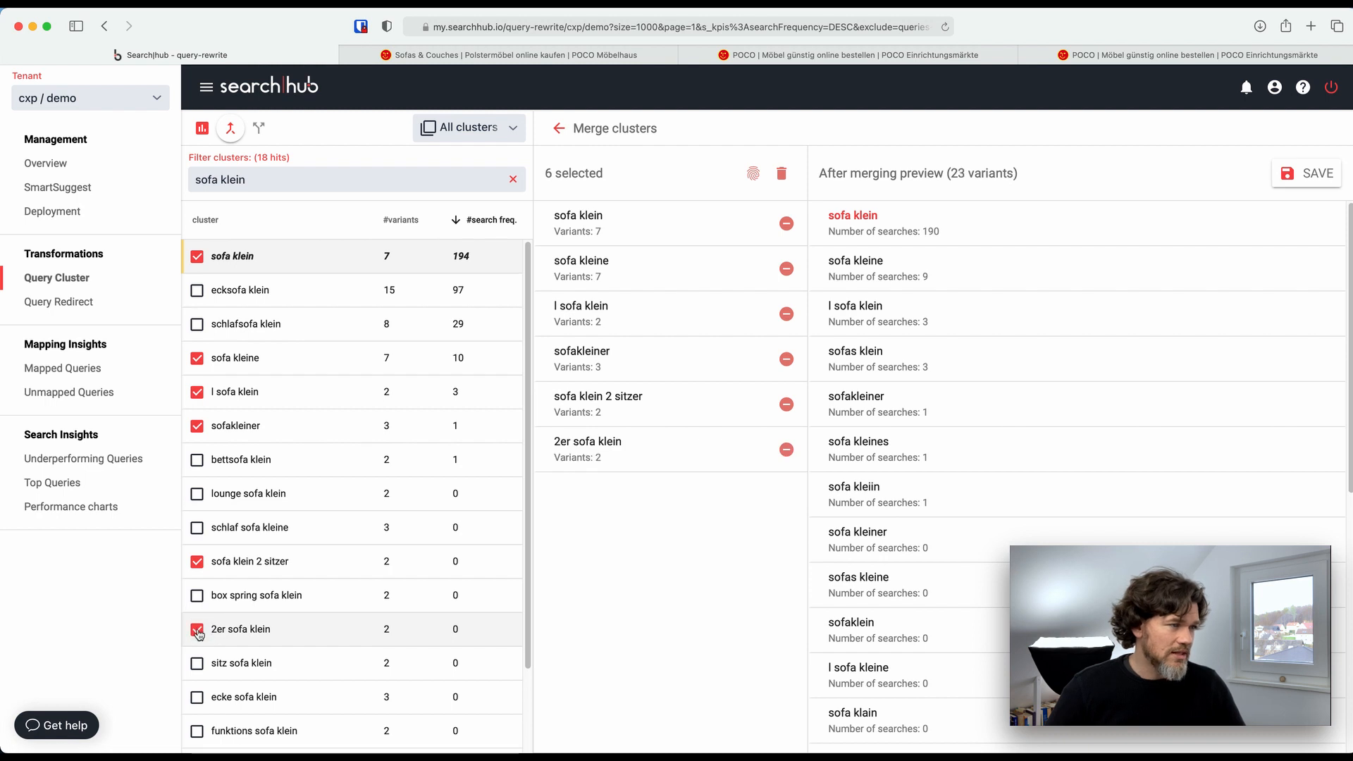
left_click(197, 663)
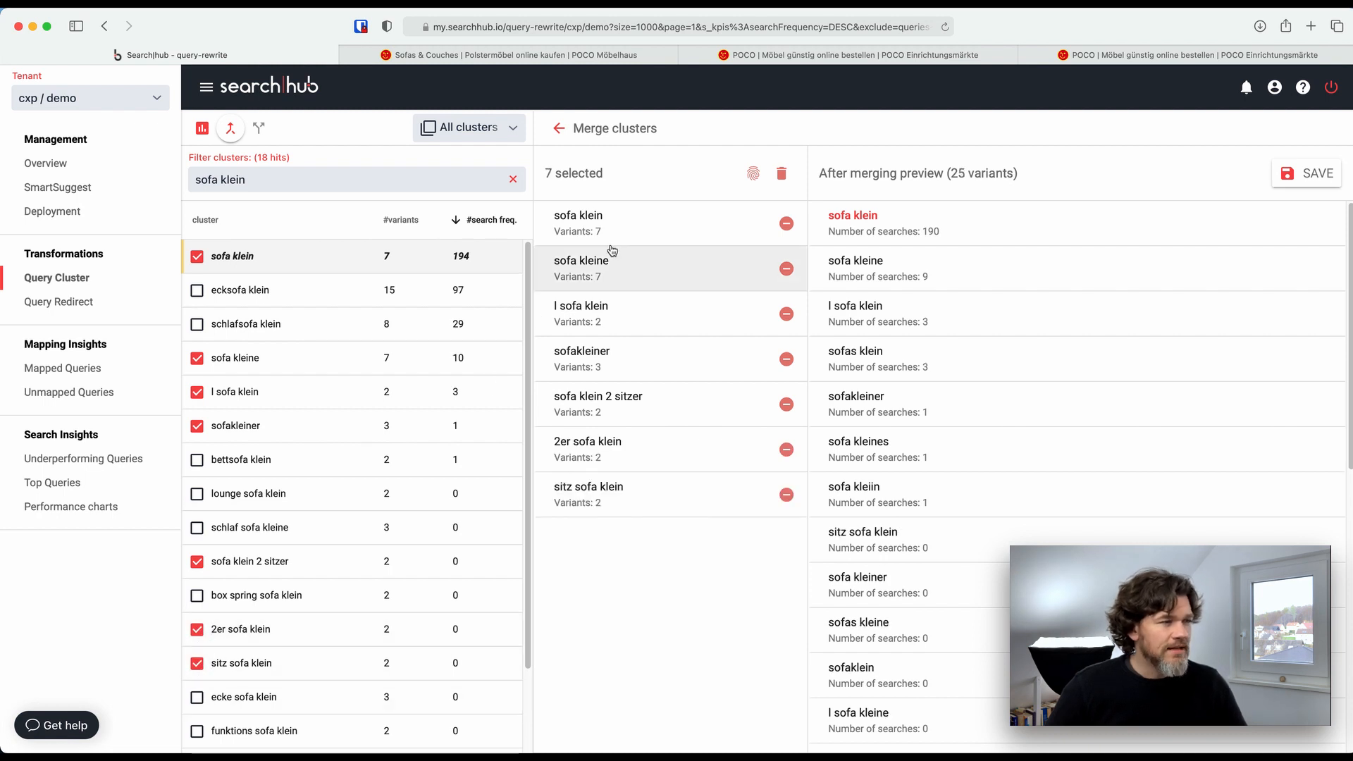
Add the similar clusters "klein sofa" and "soffa kleine" to the selection, save the merge and leave merge mode
left_click(754, 174)
left_click(524, 319)
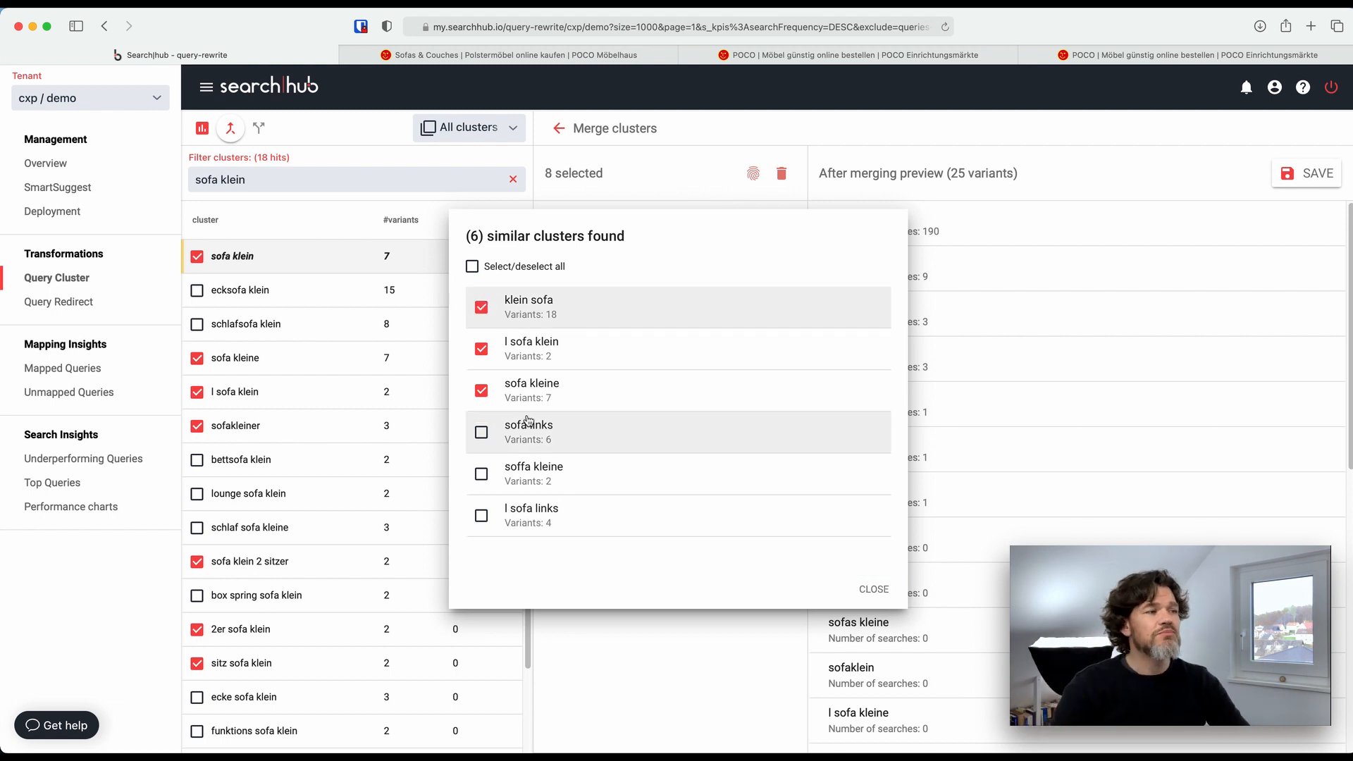
left_click(514, 473)
left_click(863, 590)
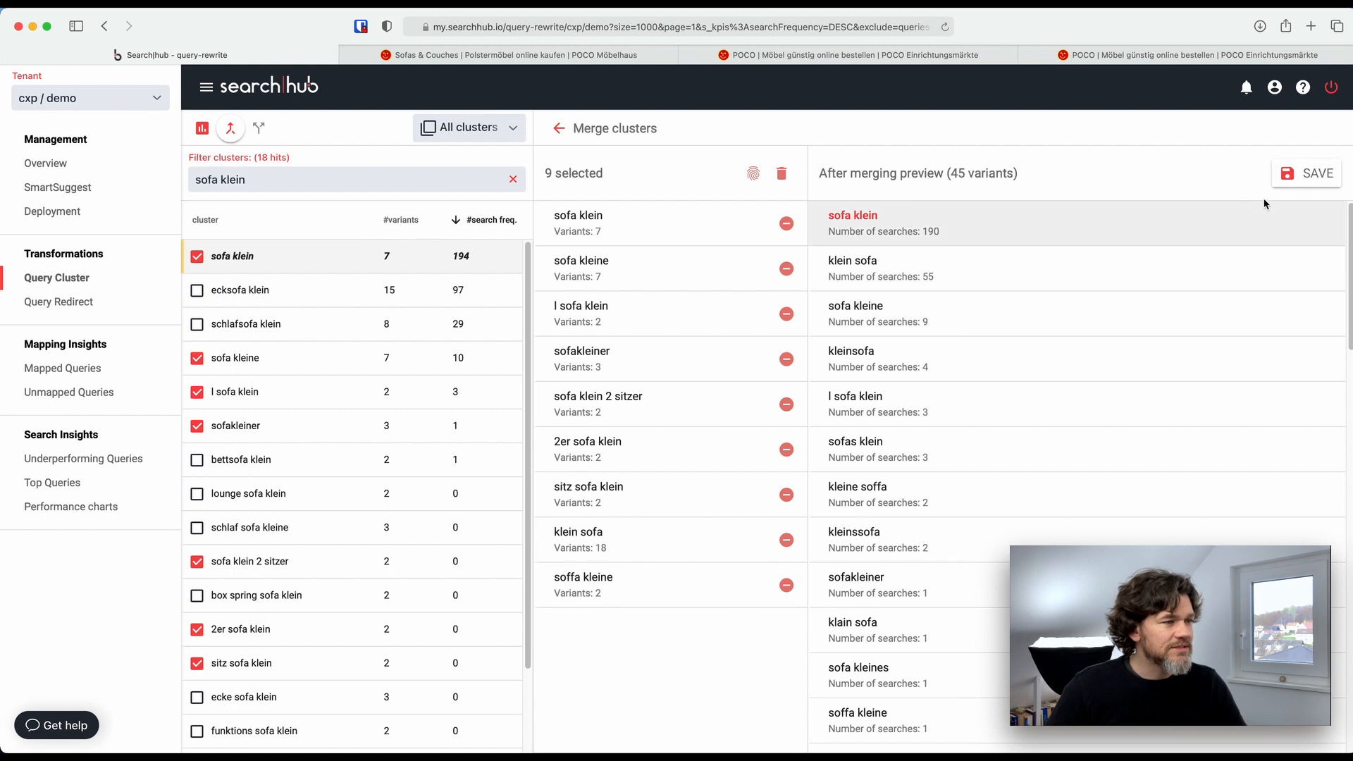
left_click(1300, 177)
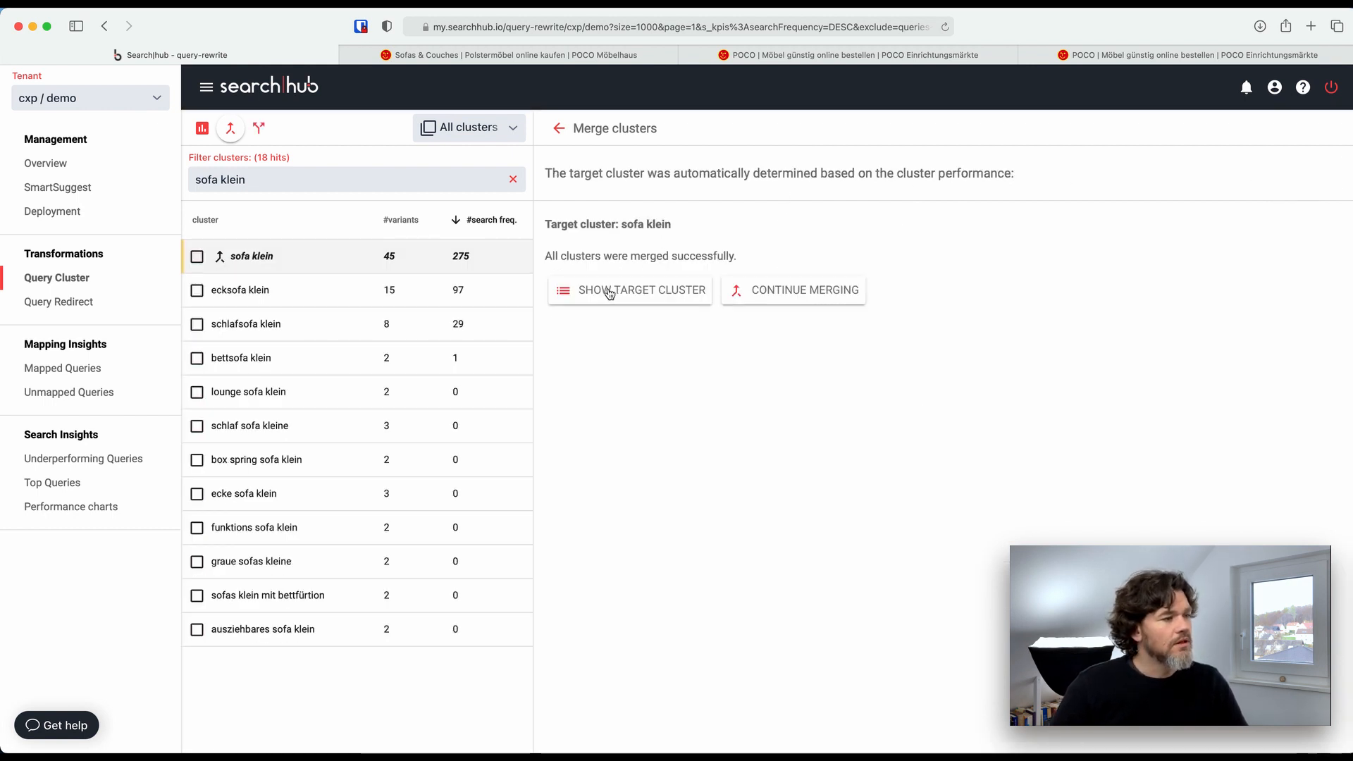
left_click(356, 259)
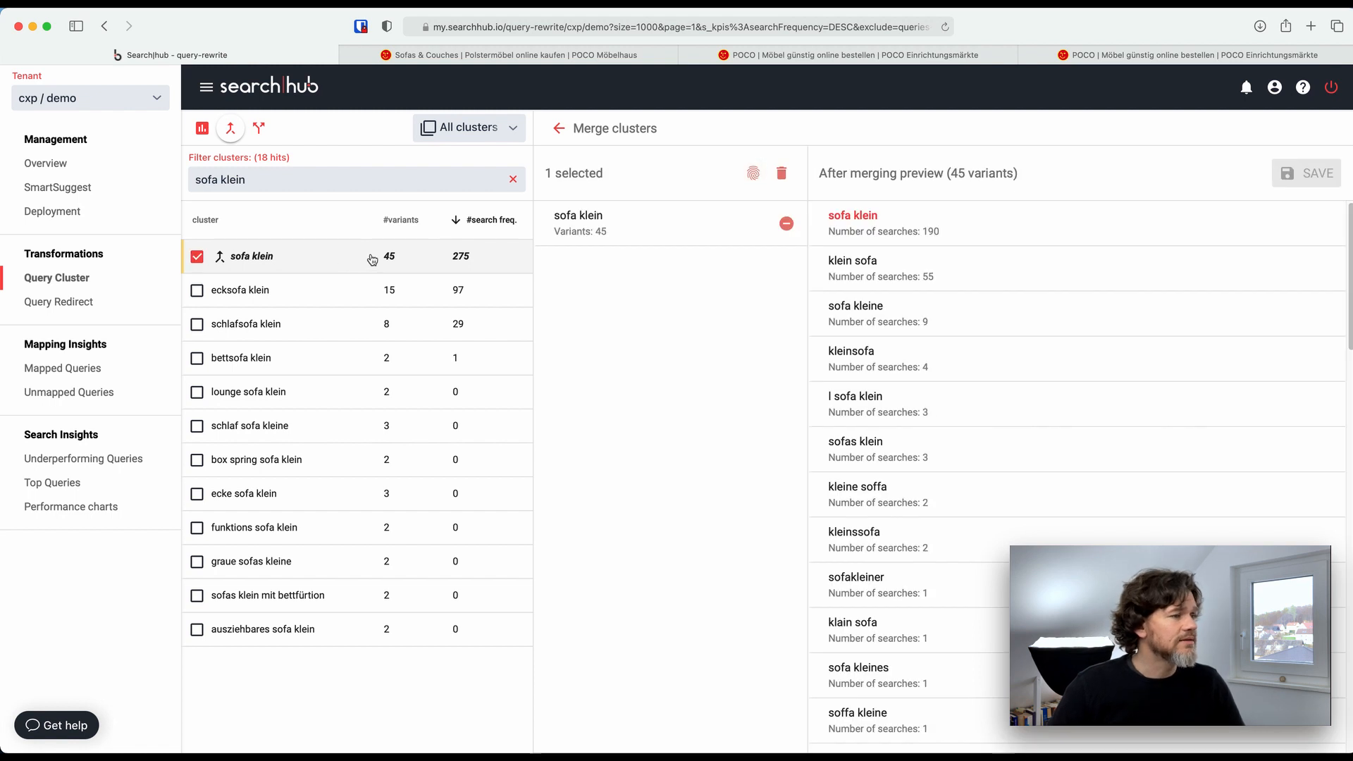
left_click(226, 133)
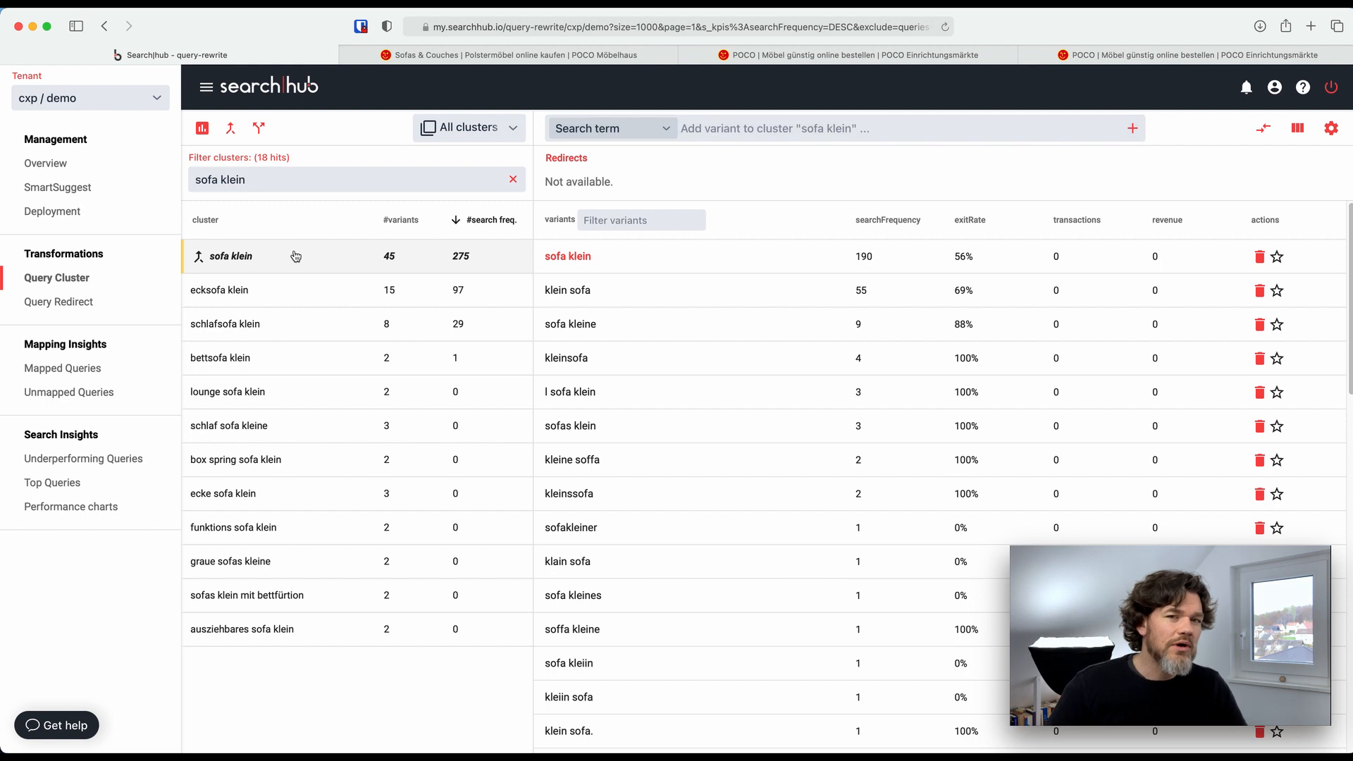
left_click(649, 129)
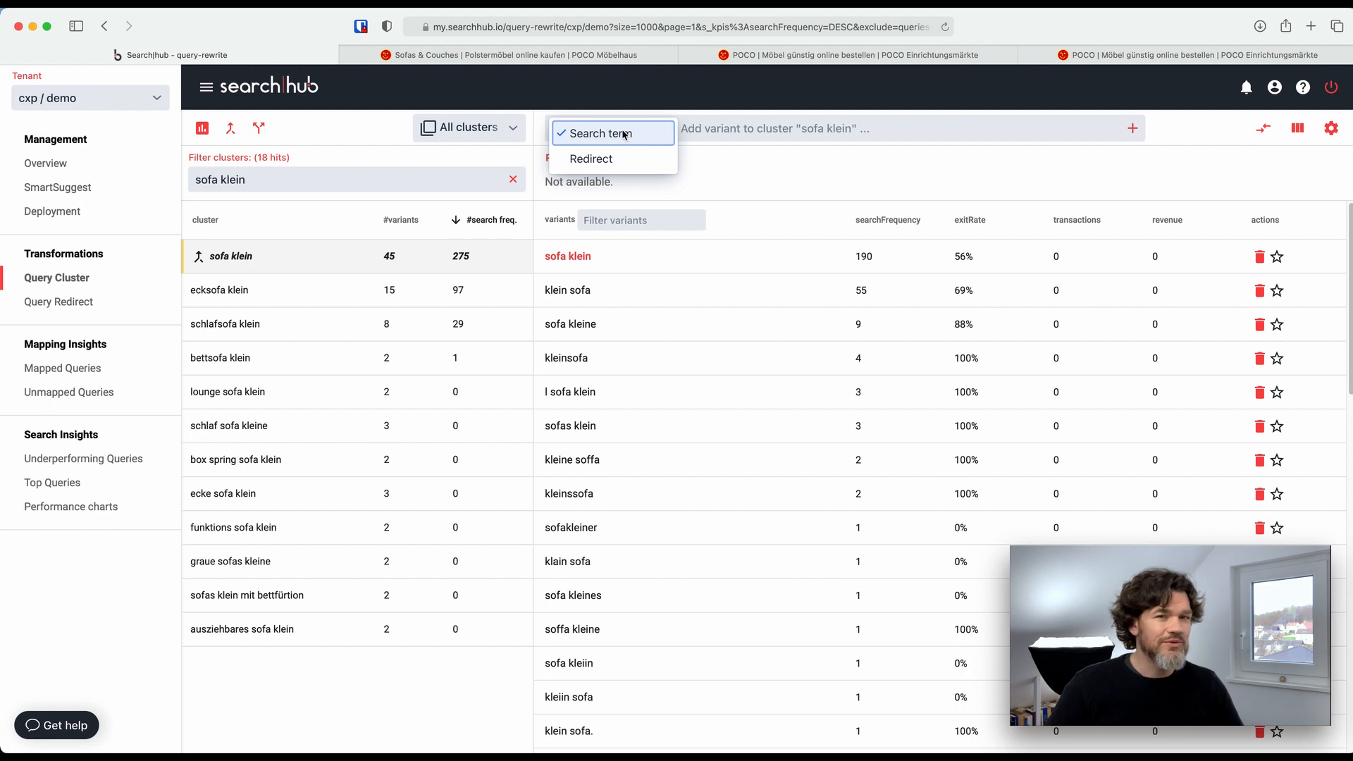
left_click(617, 160)
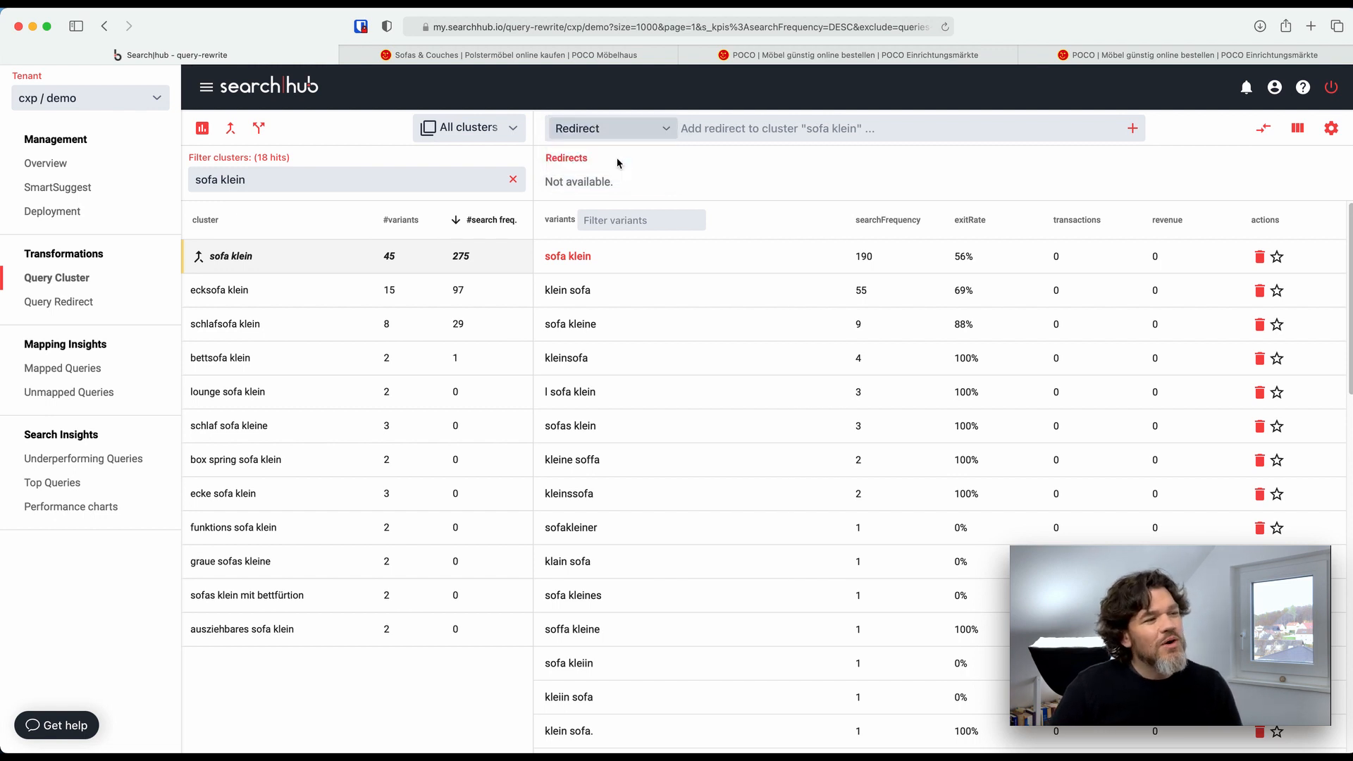
left_click(682, 135)
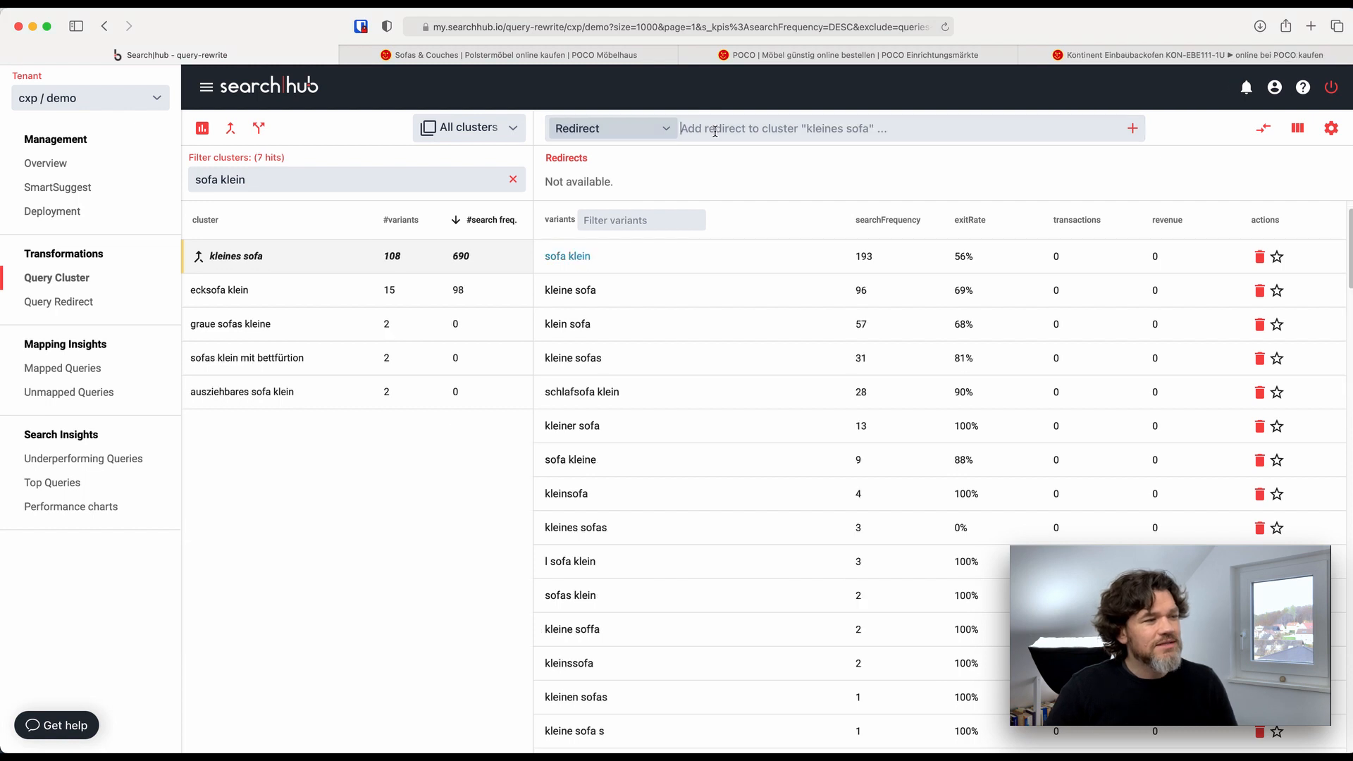
key("super+v")
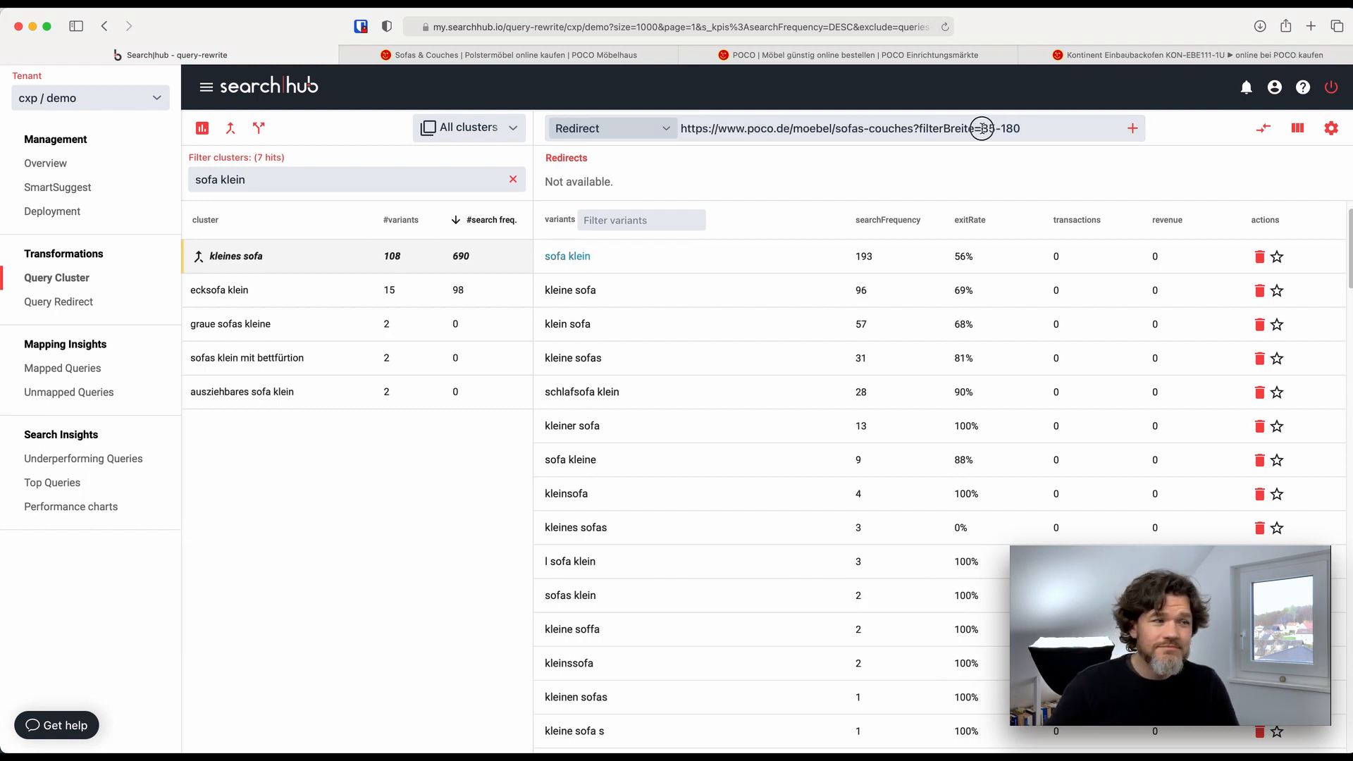
left_click_drag(1020, 128, 709, 127)
left_click(1132, 129)
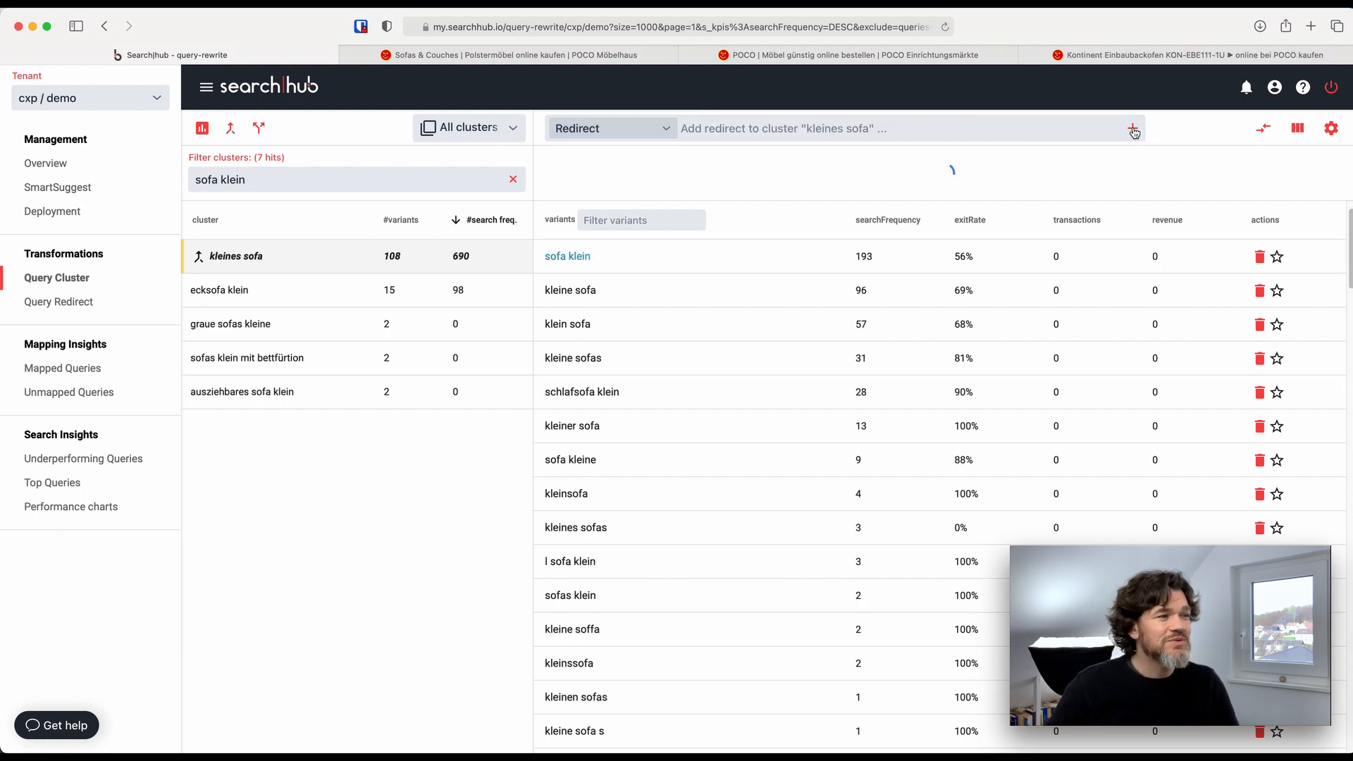